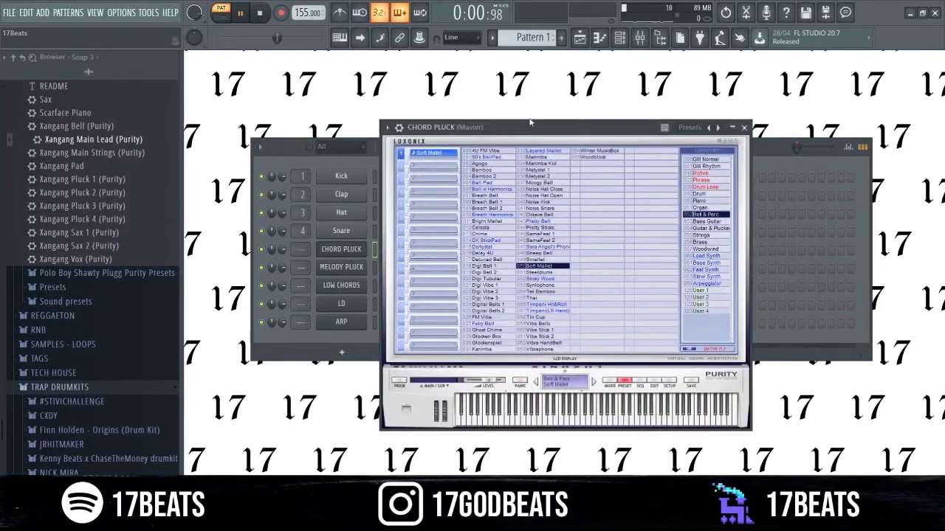
Review and audition the Purity presets loaded on the CHORD PLUCK, MELODY PLUCK, LOW CHORDS, LD and ARP channels
drag(533, 127, 576, 134)
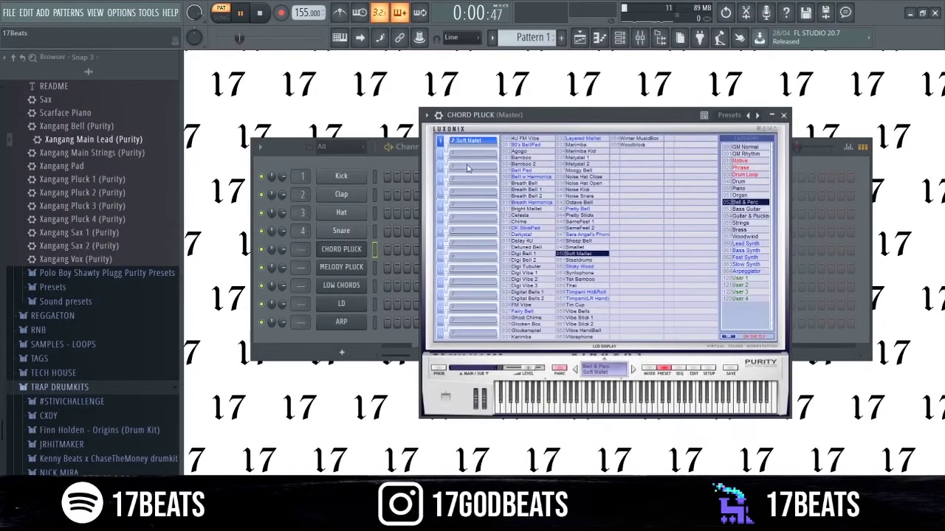
click(343, 268)
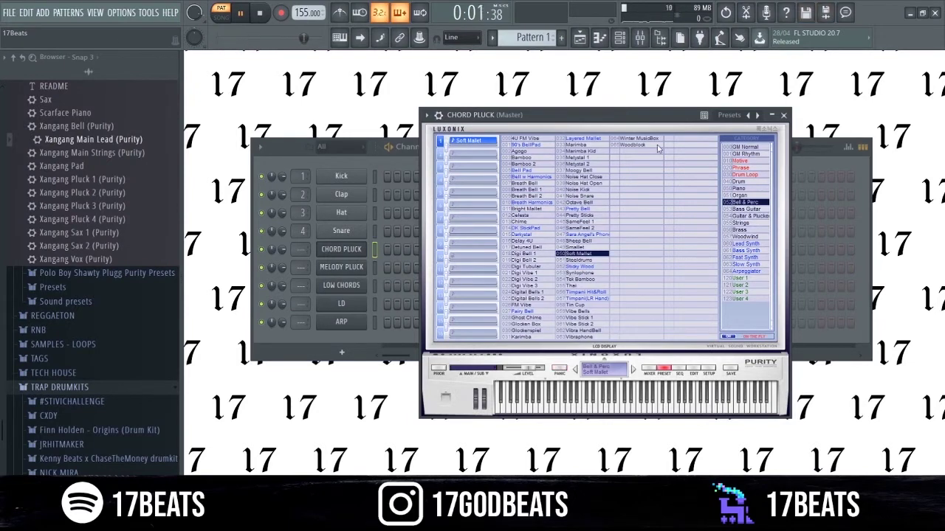
drag(643, 117, 657, 119)
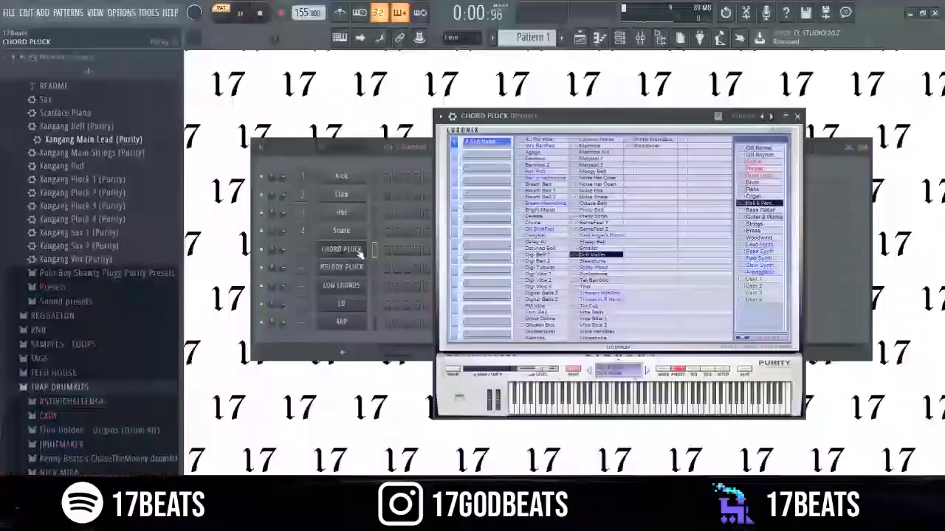
click(359, 253)
click(359, 253)
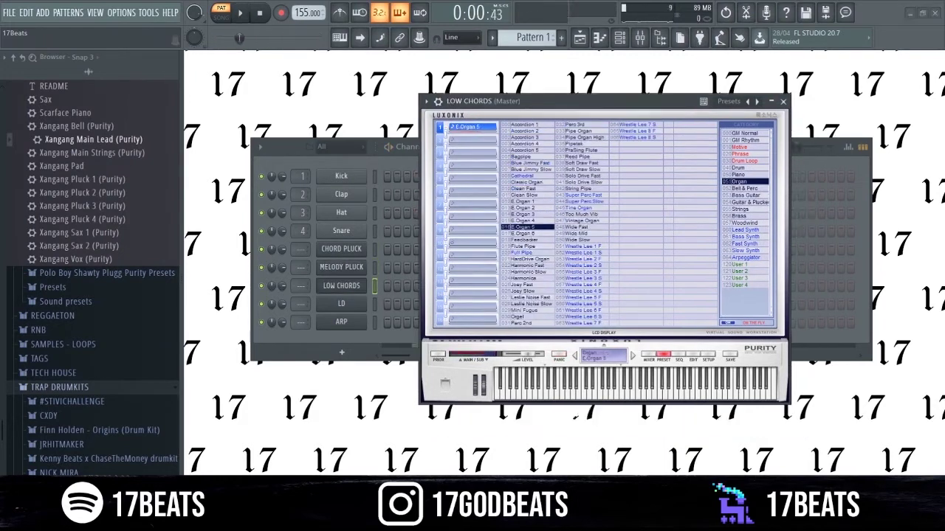
mouse_move(550, 106)
mouse_down()
mouse_move(574, 105)
mouse_move(559, 119)
mouse_up()
key(space)
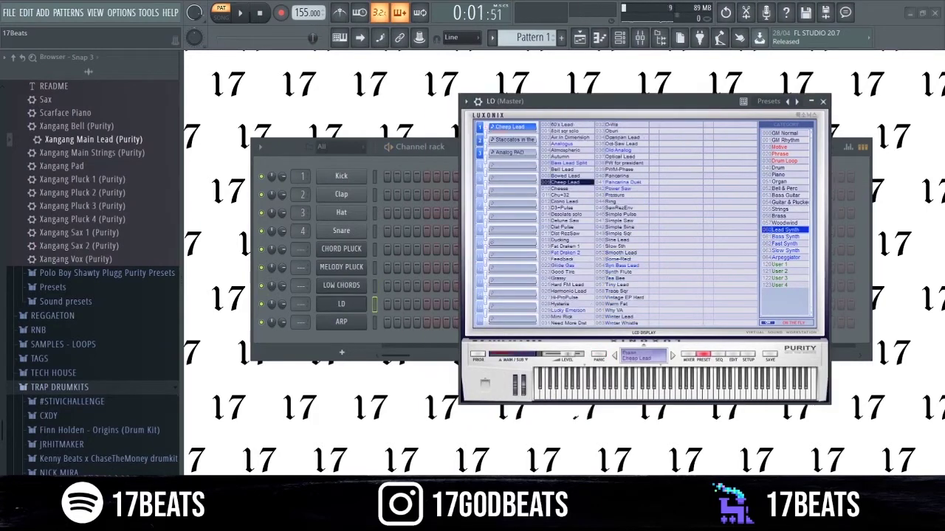
drag(553, 106, 591, 109)
key(space)
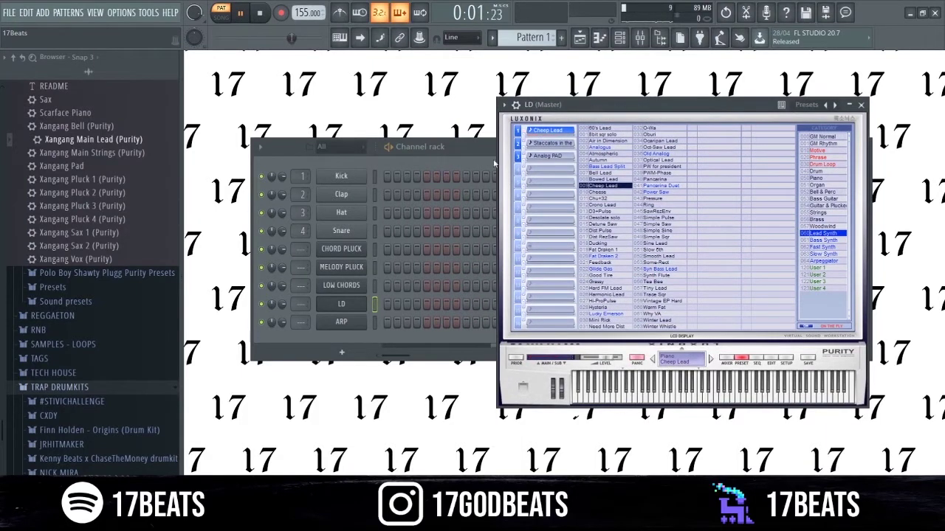
click(341, 322)
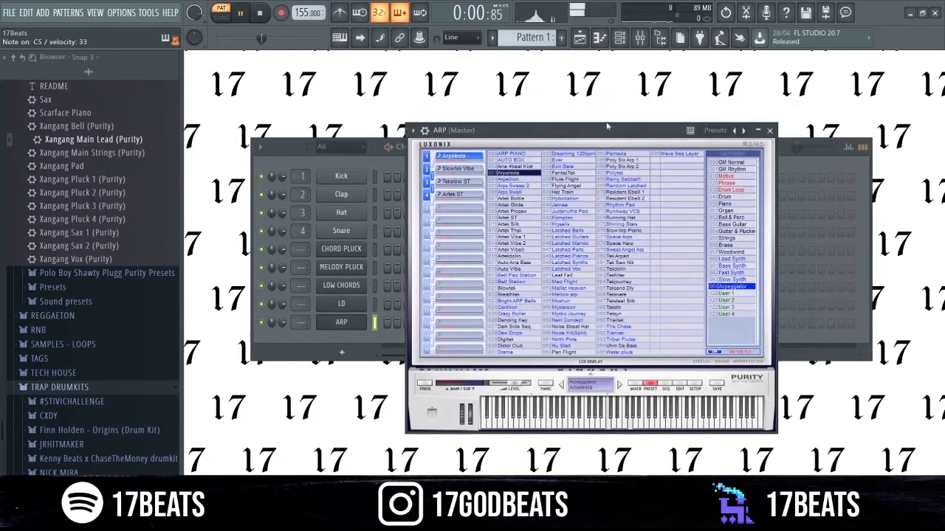
drag(609, 126, 637, 118)
key(space)
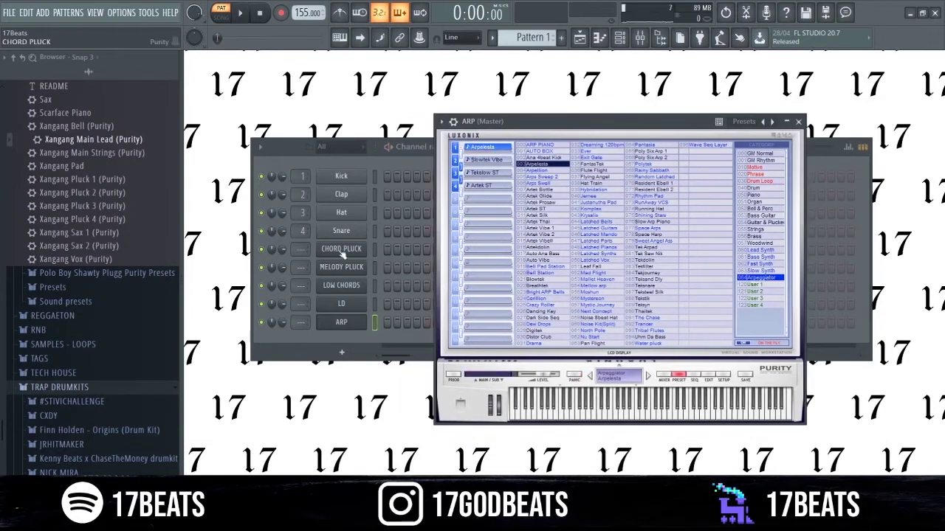
Open the CHORD PLUCK channel's piano roll and maximize it, showing the octave above C6
click(342, 251)
key(F7)
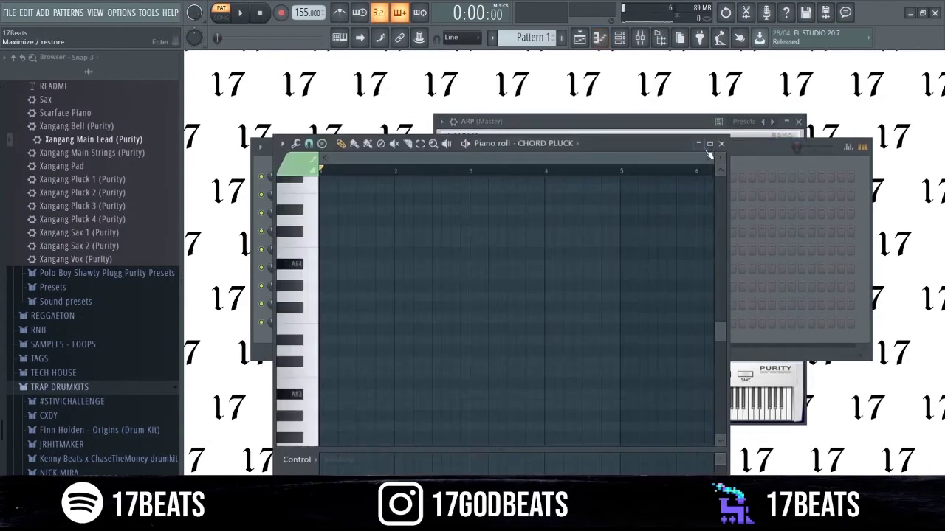
click(710, 145)
scroll(307, 322, up, 2)
scroll(307, 322, up, 3)
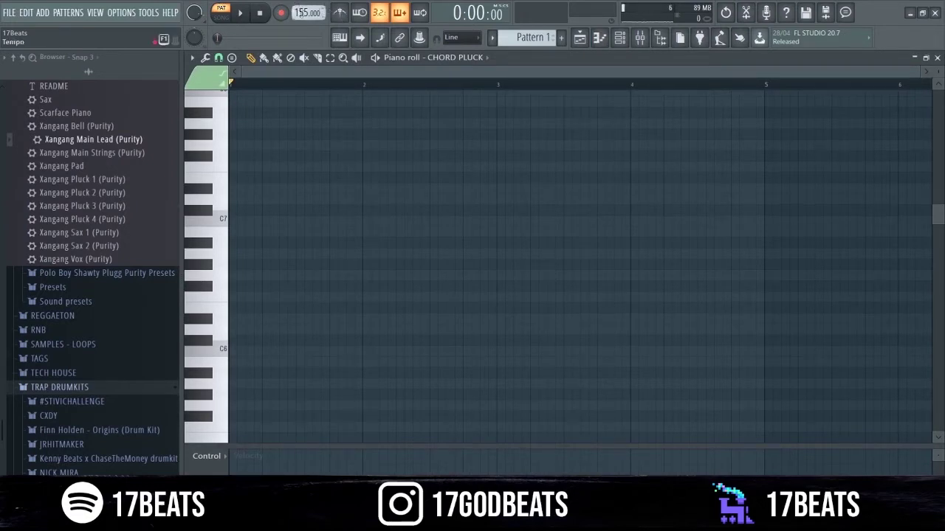
Set the project tempo to 155 BPM and turn on the metronome, playing it briefly to check the timing
scroll(307, 12, down, 4)
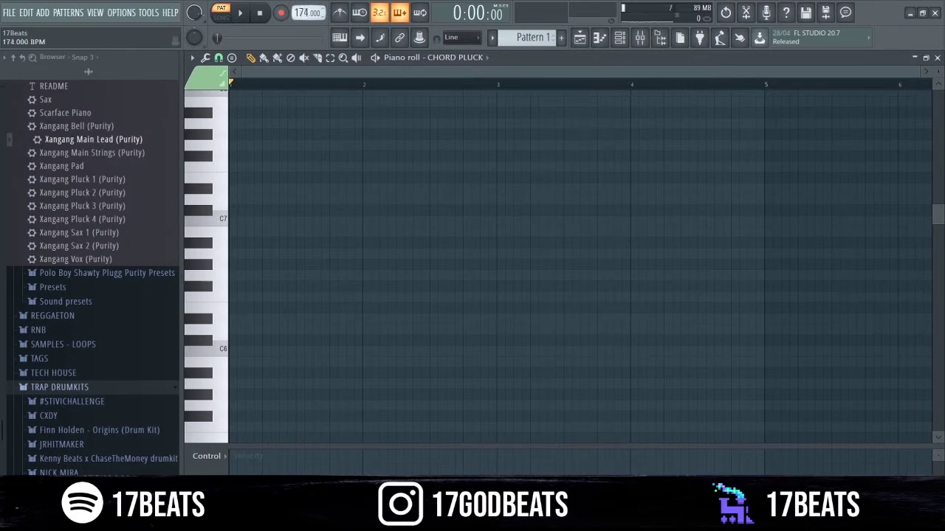
drag(307, 13, 307, 16)
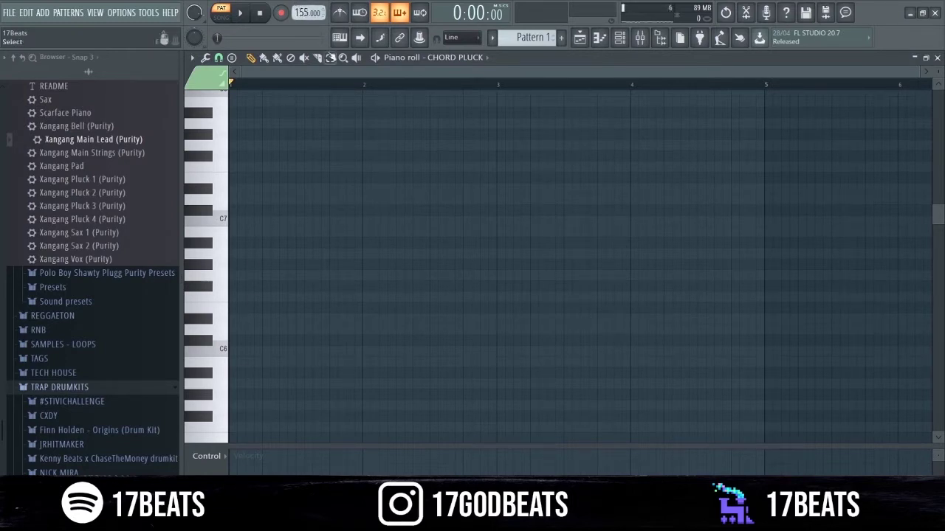
click(340, 14)
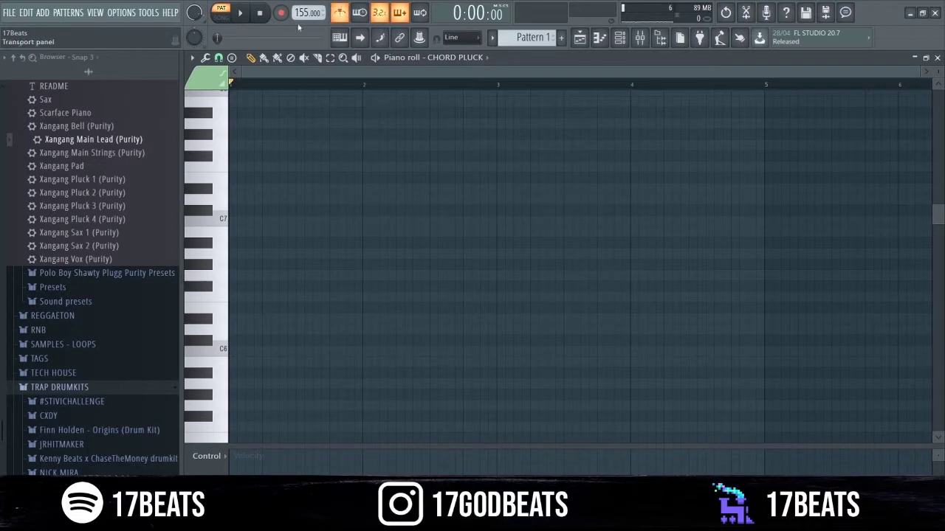
click(241, 14)
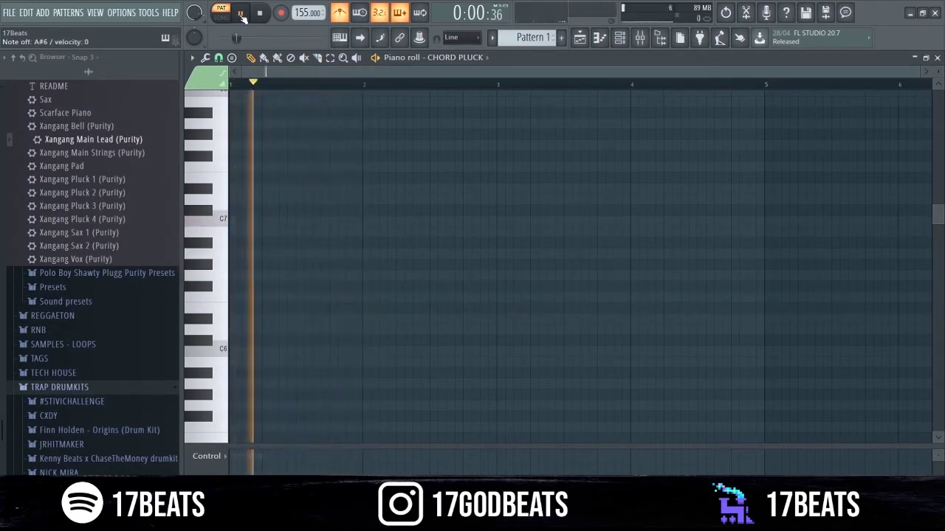
click(240, 13)
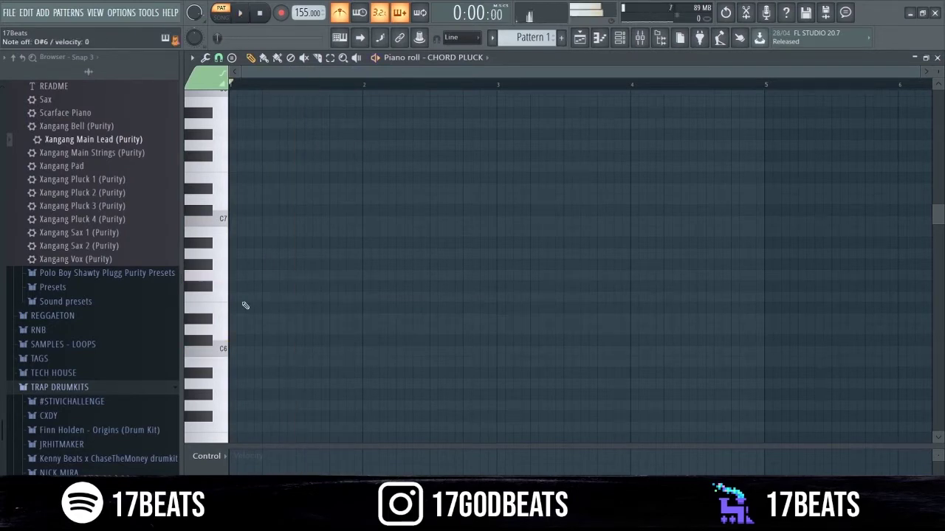
Place a C6, D#6 and G6 chord at the start of bar 1 and again on step 5 of bar 2
click(237, 351)
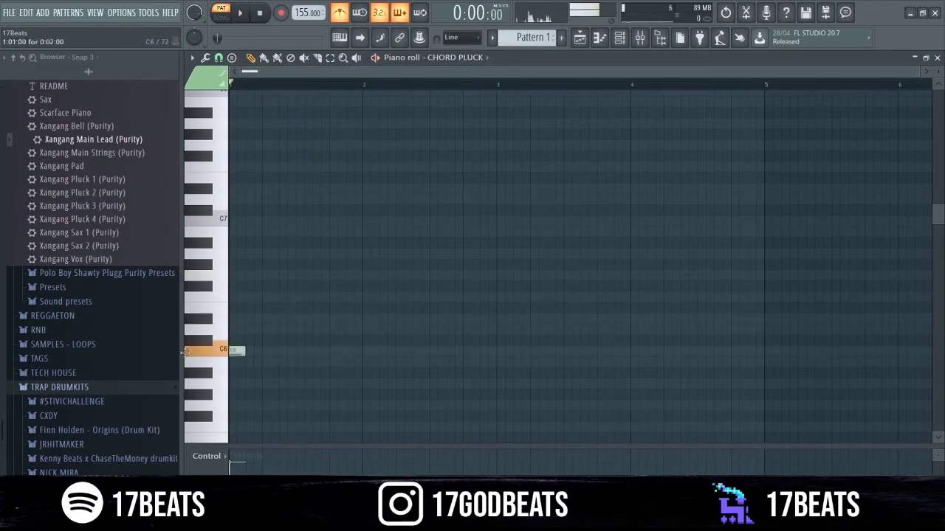
key(space)
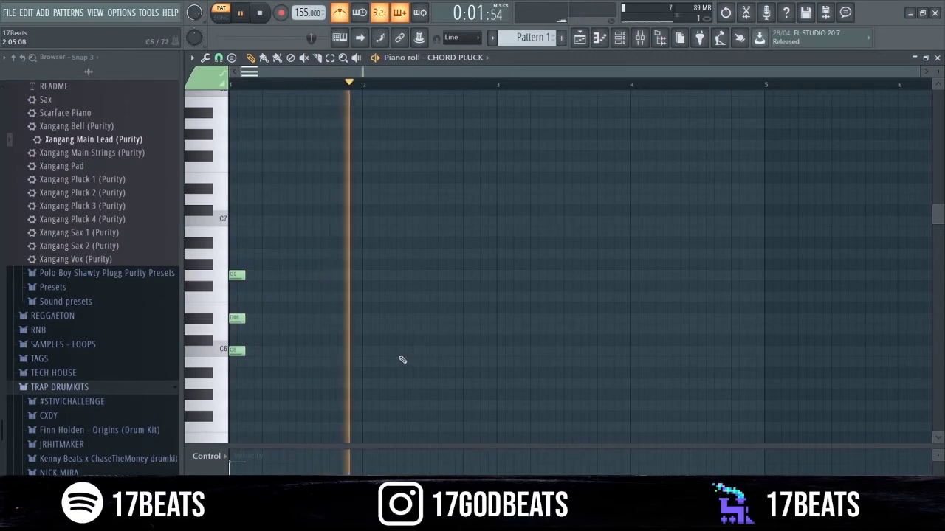
click(401, 351)
click(399, 319)
click(401, 275)
key(space)
key(space)
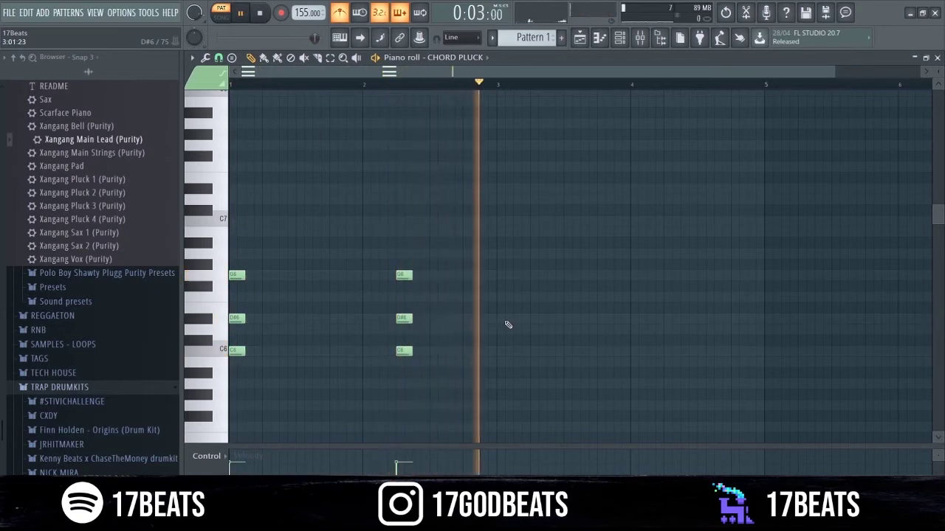
key(space)
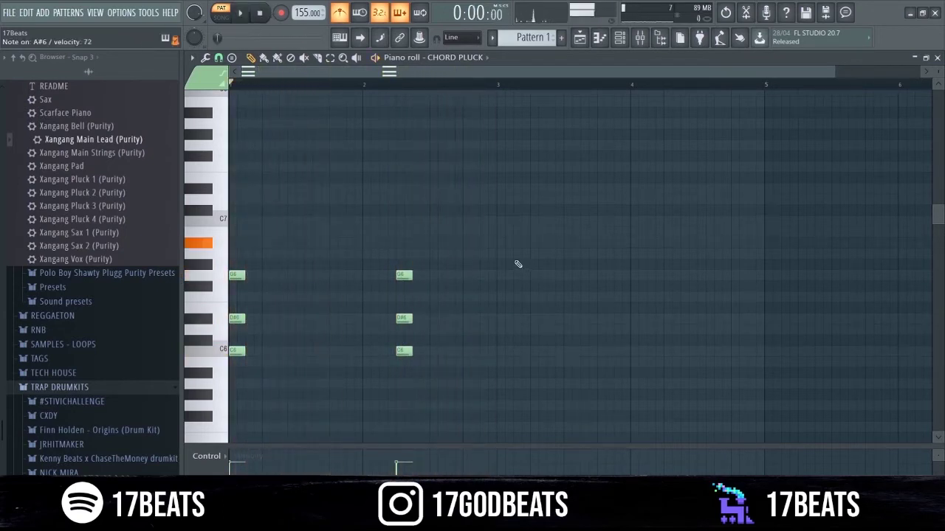
Add a D#6, G6 and A#6 chord at the start of bar 3 and play the pattern
click(499, 244)
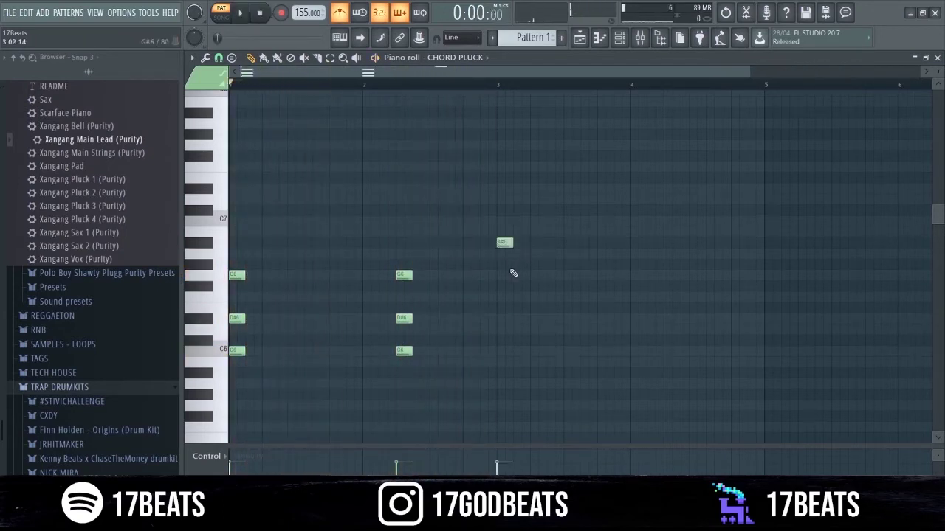
click(501, 276)
click(505, 319)
key(space)
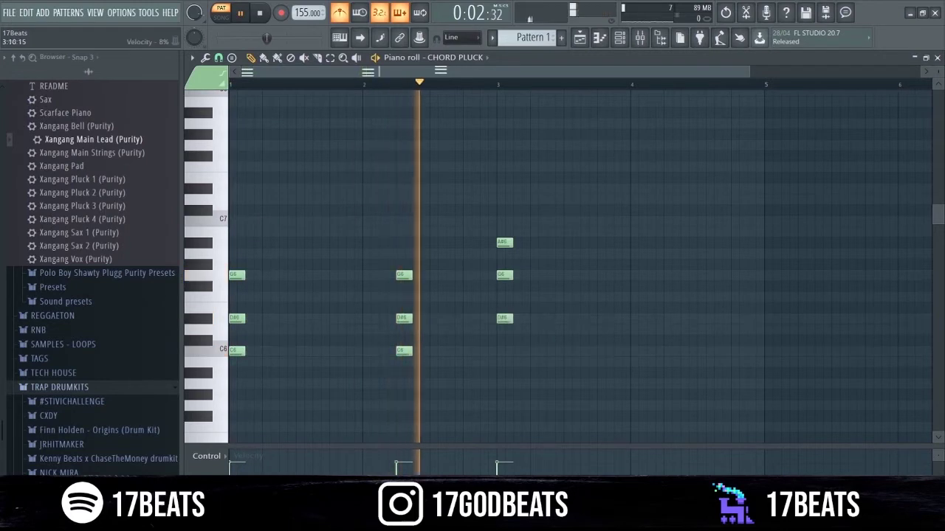
Add an A#5, D6 and F6 chord on step 13 of bar 3, correcting misplaced notes during playback
click(600, 275)
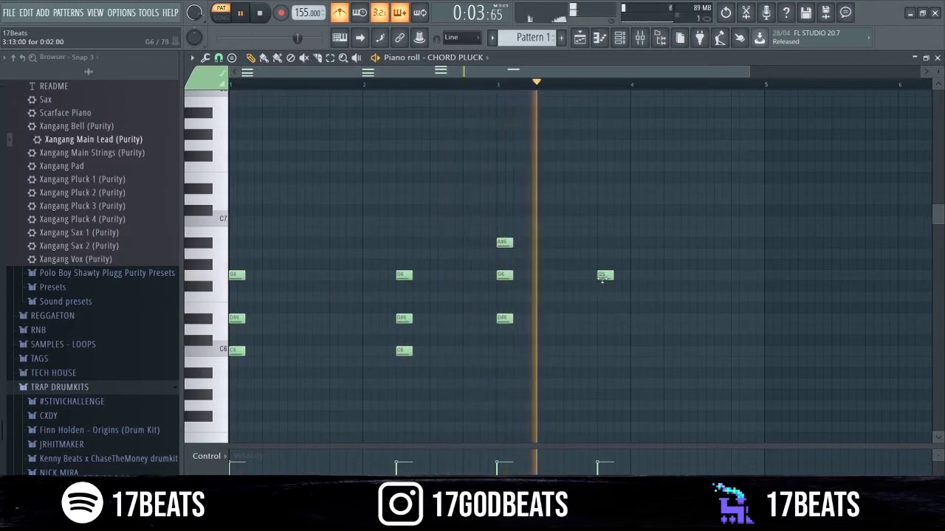
right_click(604, 277)
click(606, 297)
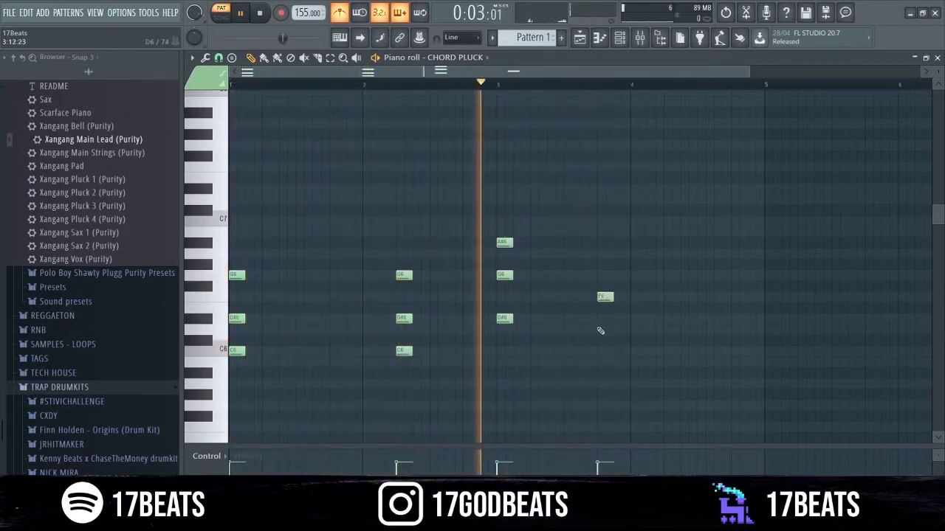
click(603, 351)
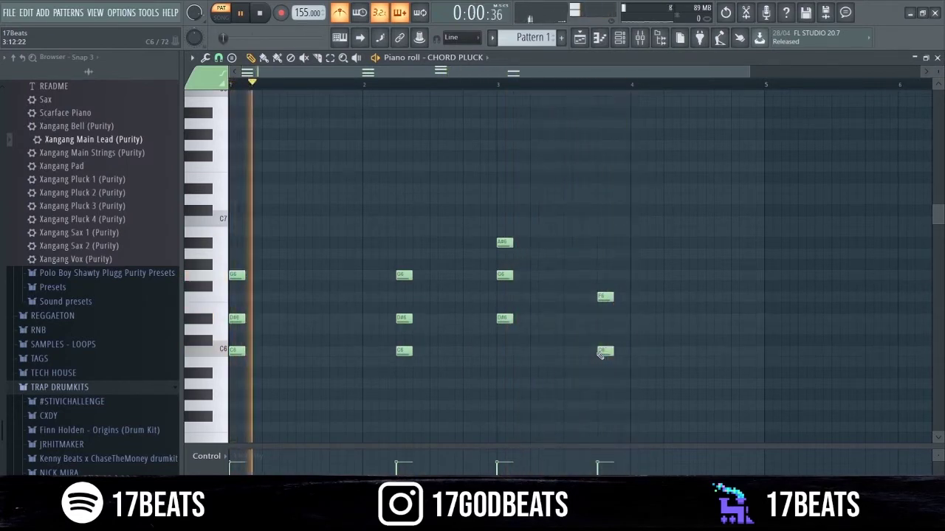
drag(601, 352, 606, 331)
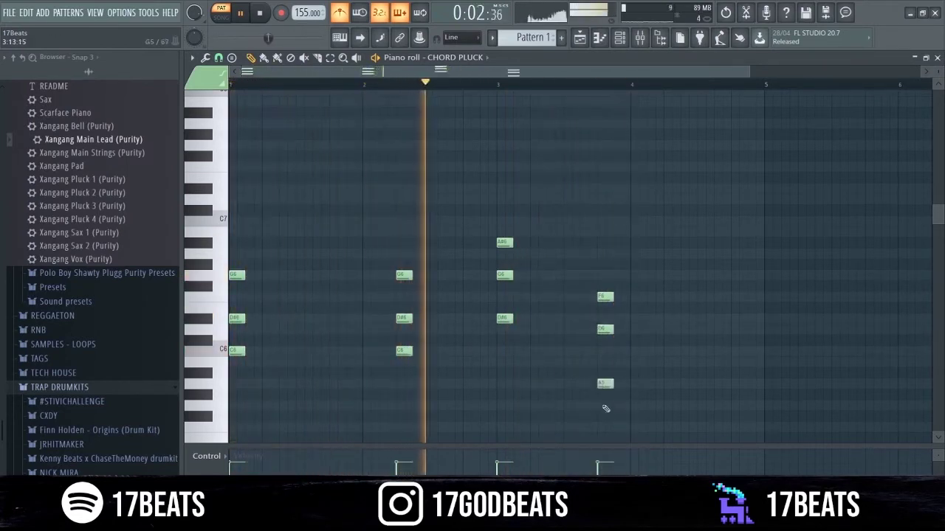
click(602, 383)
drag(602, 383, 603, 373)
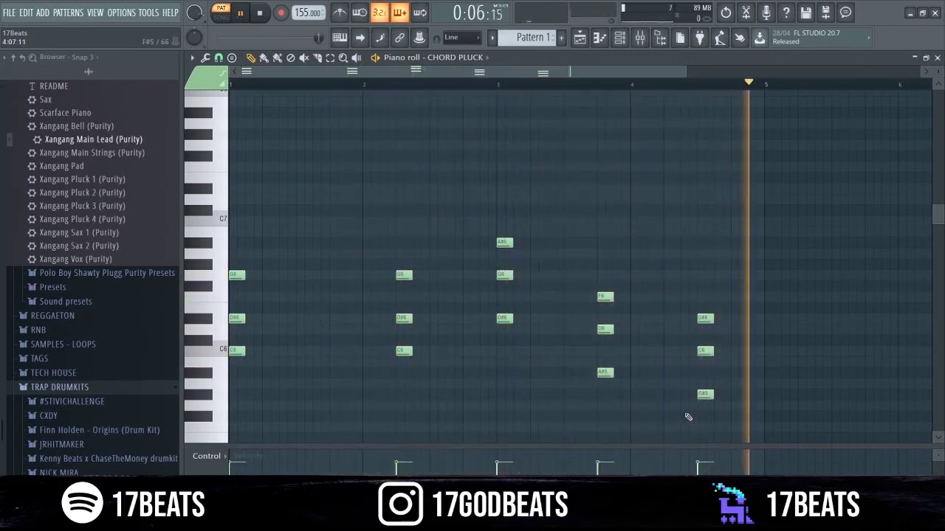
Open the CHORD PLUCK instrument's edit page and adjust its IFX 2 Stereo Delay level, auditioning the chords
key(space)
click(619, 37)
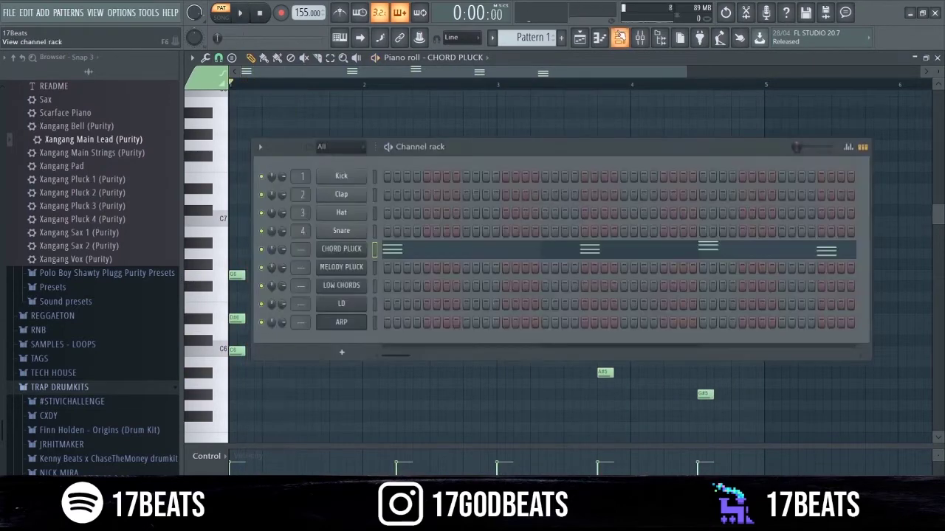
click(353, 250)
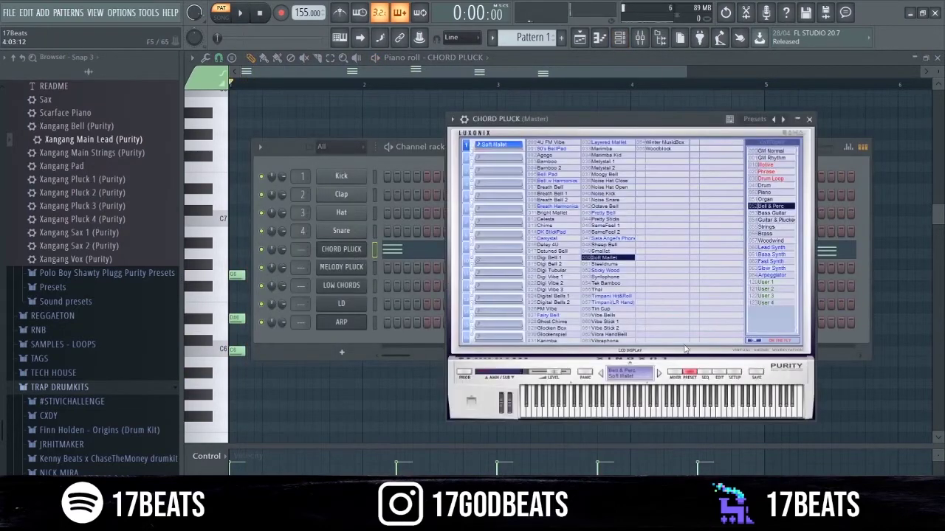
click(718, 378)
key(space)
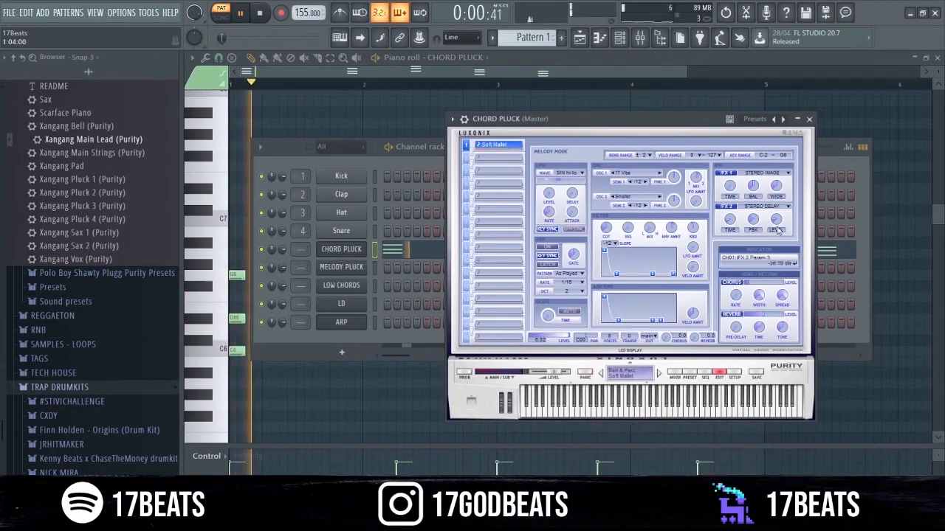
mouse_move(772, 231)
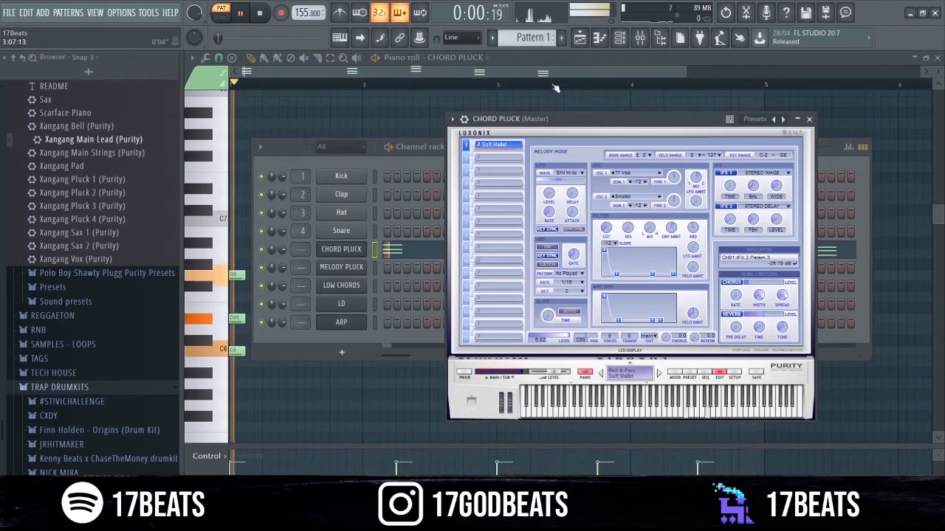
key(space)
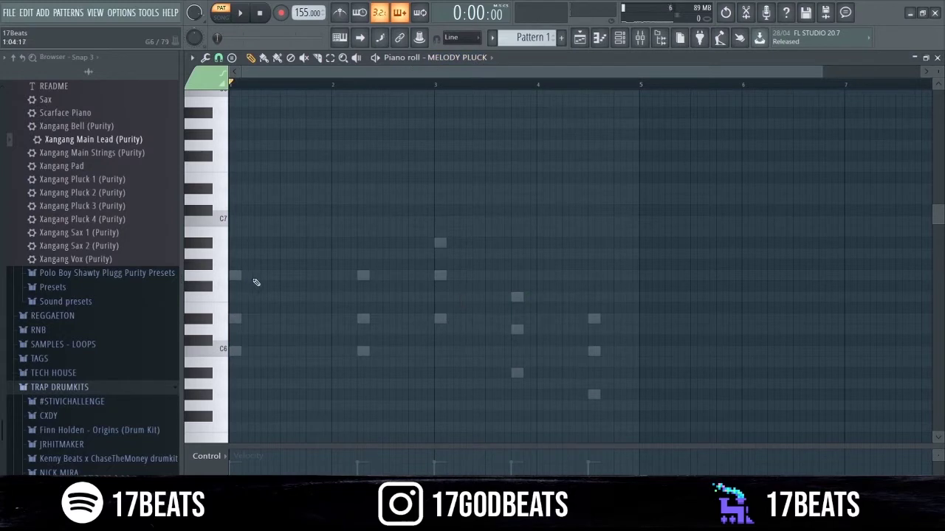
In the MELODY PLUCK piano roll, place G6 notes at the start of bar 1, step 13 of bar 1 and step 5 of bar 2
drag(249, 278, 231, 280)
key(space)
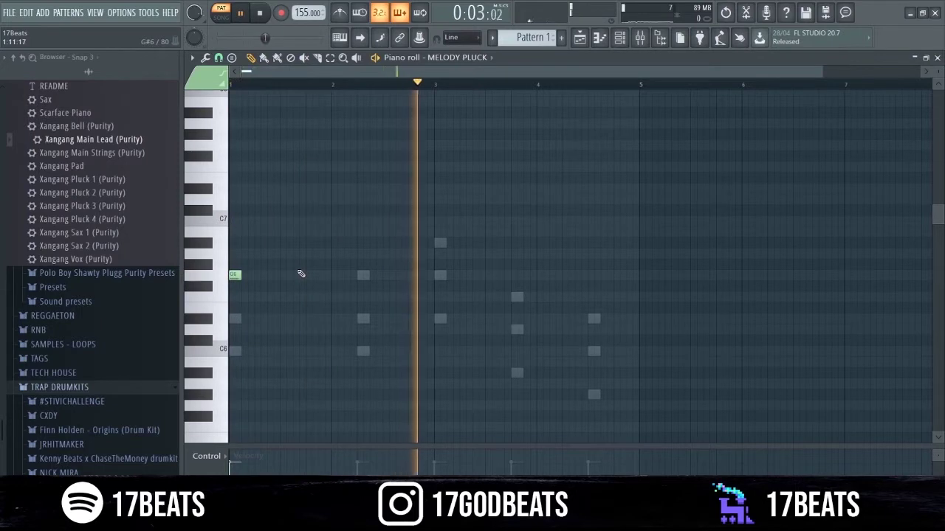
click(286, 254)
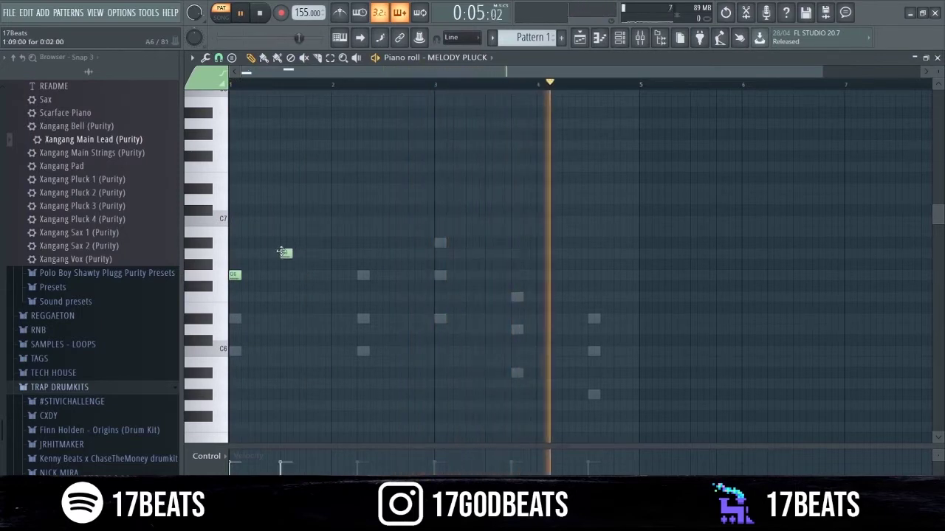
click(318, 275)
drag(318, 275, 311, 276)
click(363, 274)
key(space)
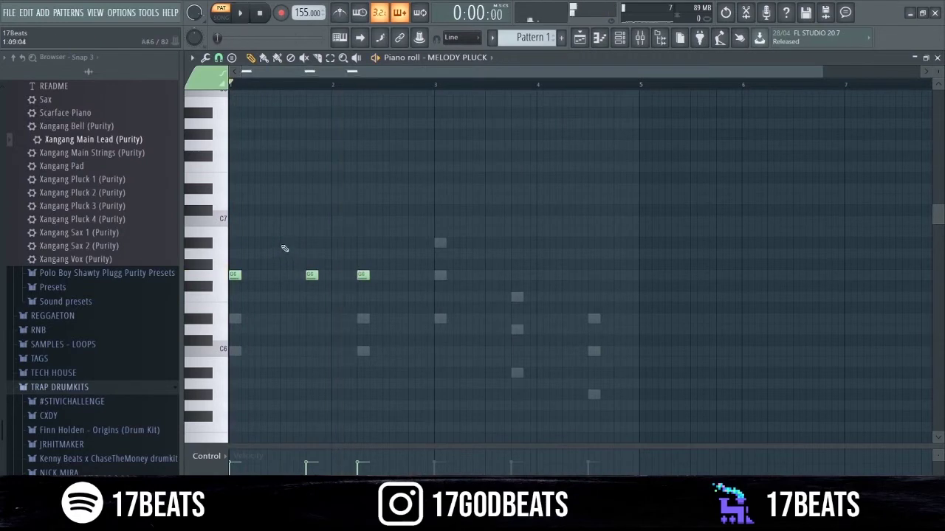
Add A#6 on step 9 of bar 1, D#6 on step 13 of bar 2 and A#6 at the start of bar 3
click(286, 244)
key(space)
click(414, 318)
click(437, 243)
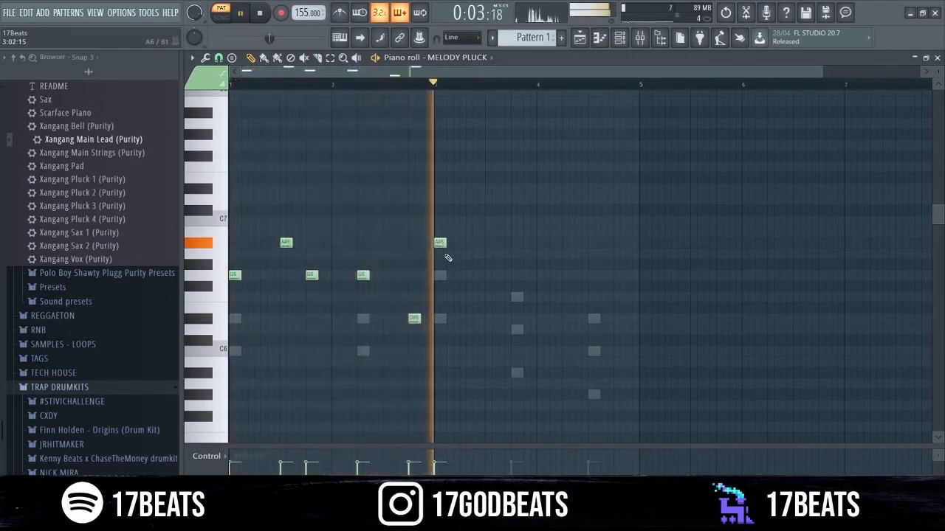
Add melody notes A#6 on step 9 of bar 2, A#6 on step 9 of bar 3 and D6 on step 13 of bar 3
key(space)
click(465, 210)
click(465, 221)
key(space)
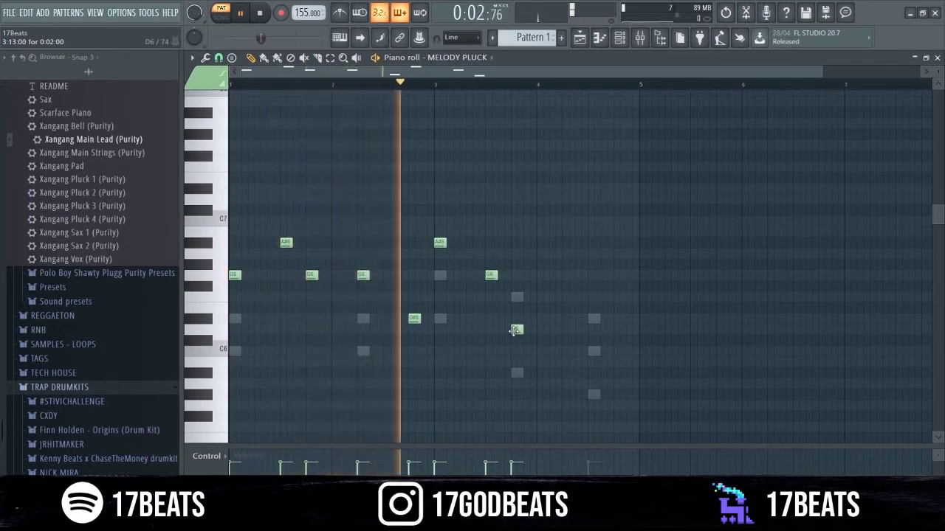
right_click(514, 330)
key(space)
key(space)
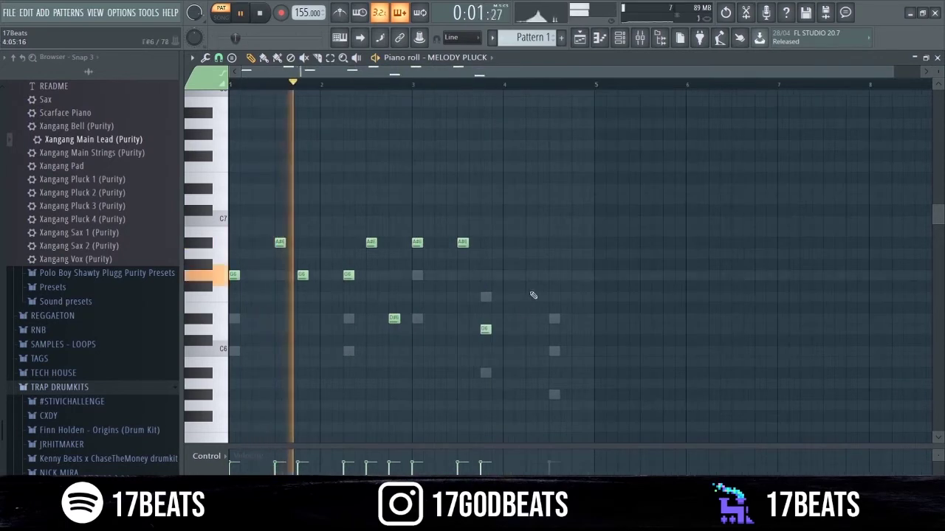
Finish the melody in bar 4 with G6 on step 5, C6 on step 9 and F6 on step 13
right_click(521, 269)
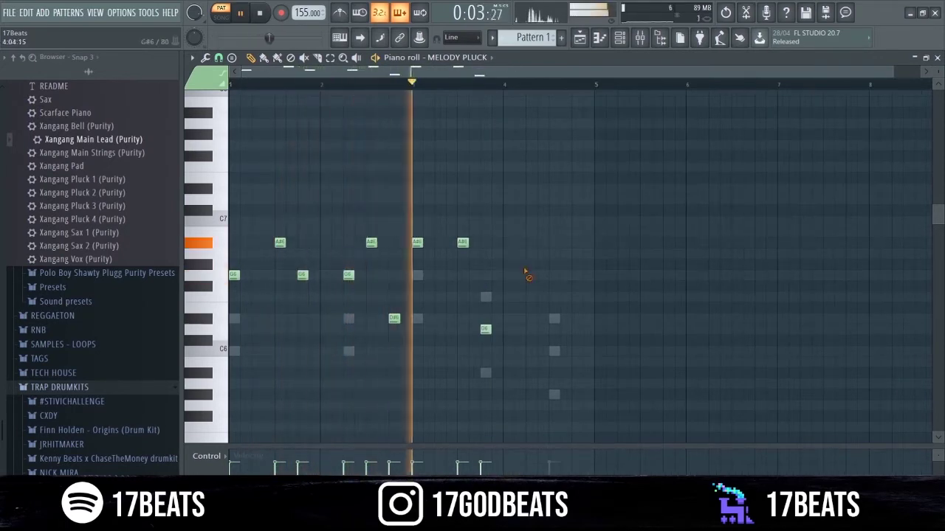
click(530, 275)
click(554, 351)
click(577, 297)
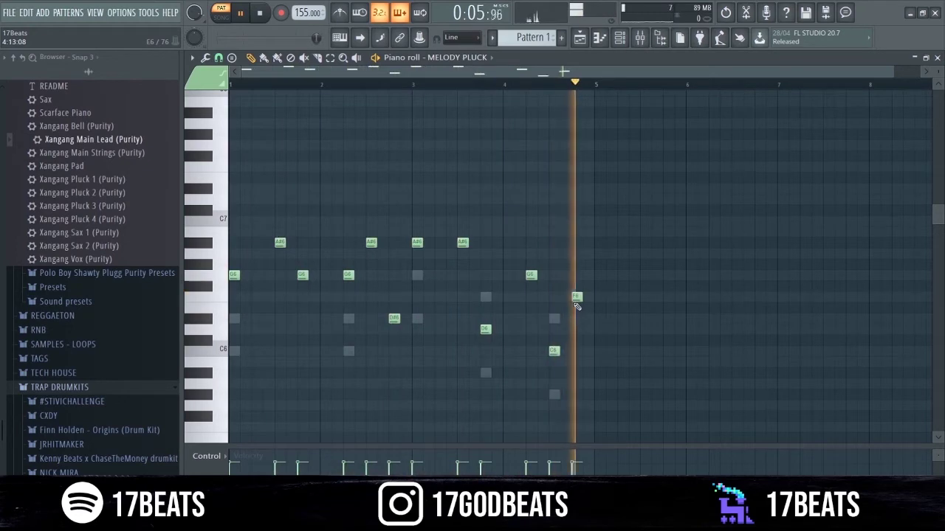
Stop playback and copy the CHORD PLUCK chords into the ARP piano roll
key(F6)
key(space)
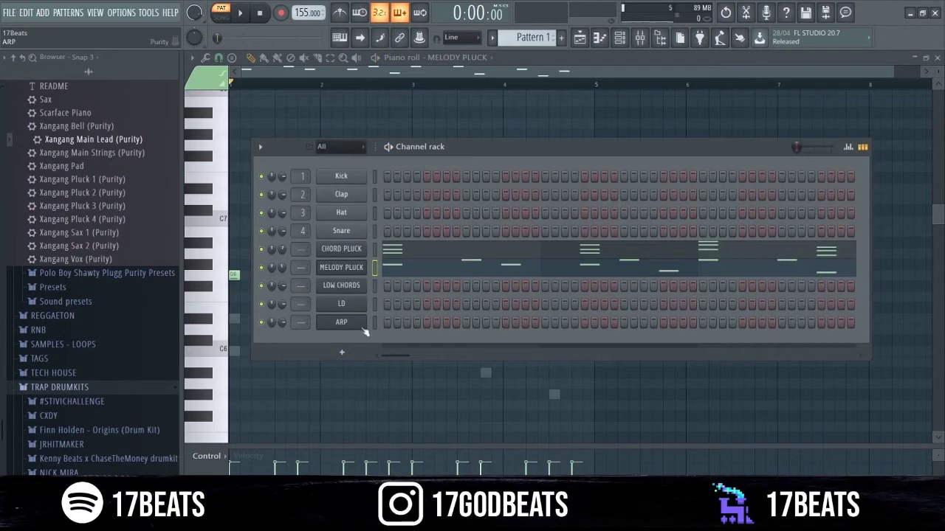
key(F7)
right_click(554, 395)
right_click(554, 394)
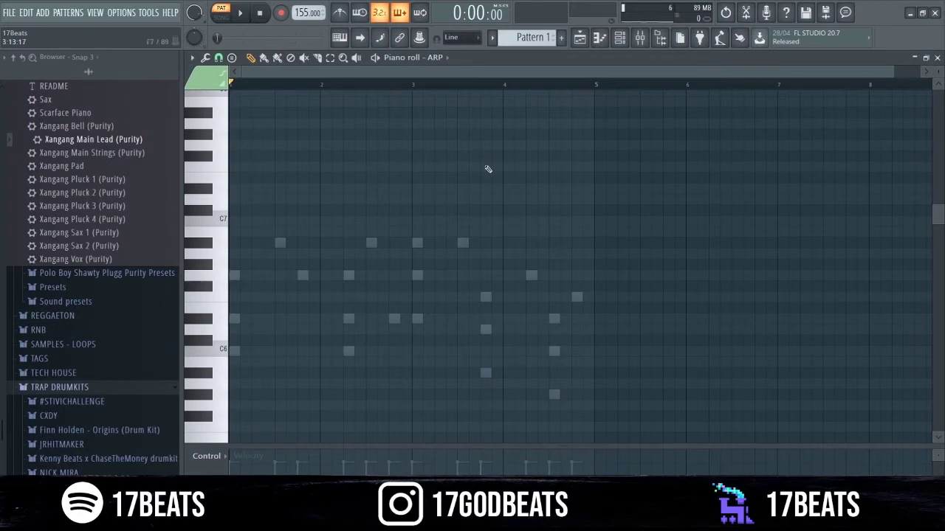
key(ctrl+v)
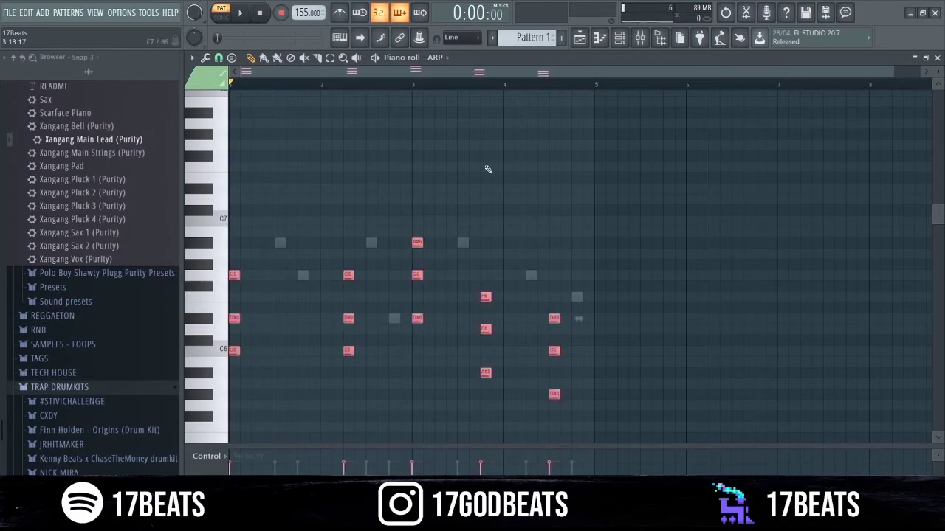
Lengthen the pasted ARP chords so each one sustains until just before the following chord
right_click(268, 276)
drag(232, 273, 251, 357)
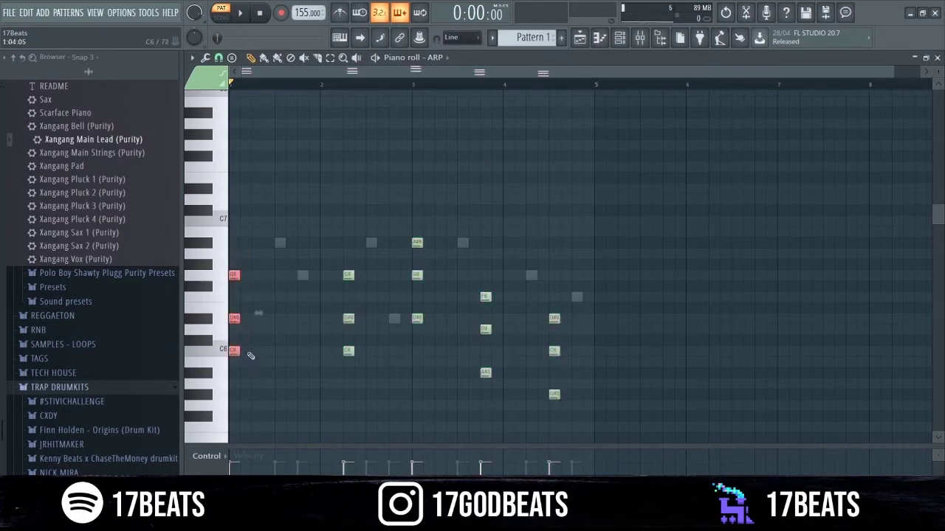
click(244, 352)
right_click(248, 353)
drag(344, 260, 351, 385)
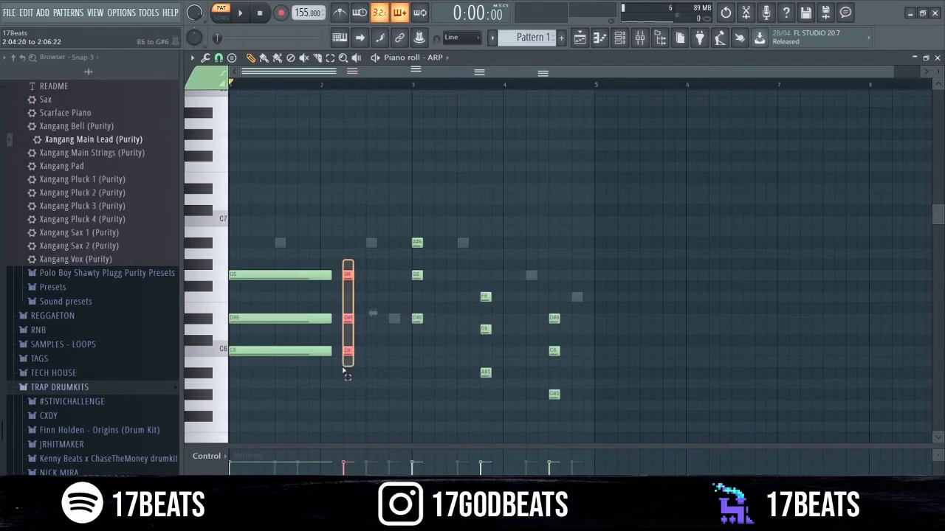
drag(357, 349, 413, 350)
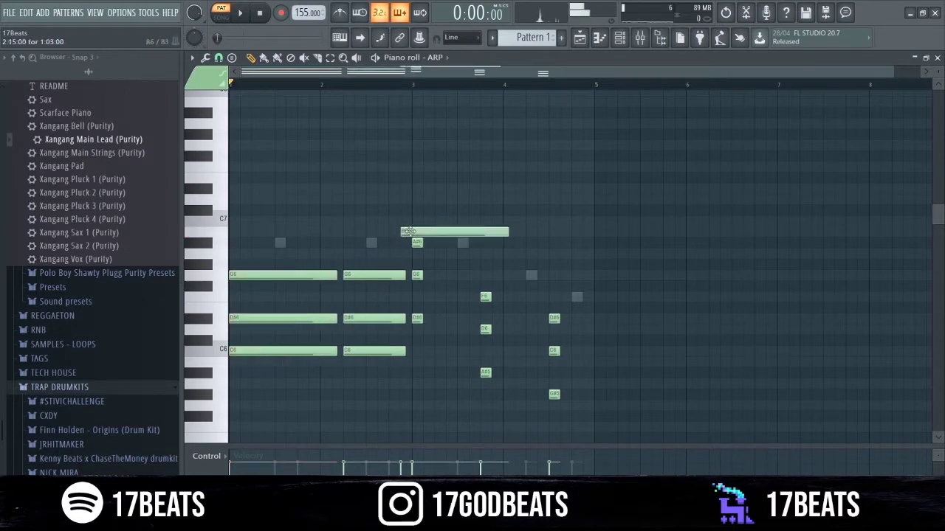
Lower the ARP channel's volume to about 17% while auditioning the pattern
key(F6)
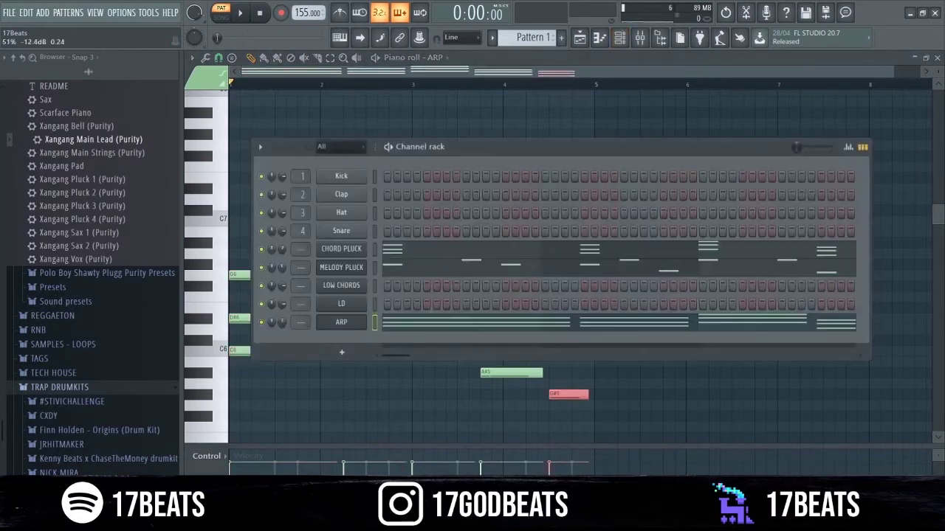
key(space)
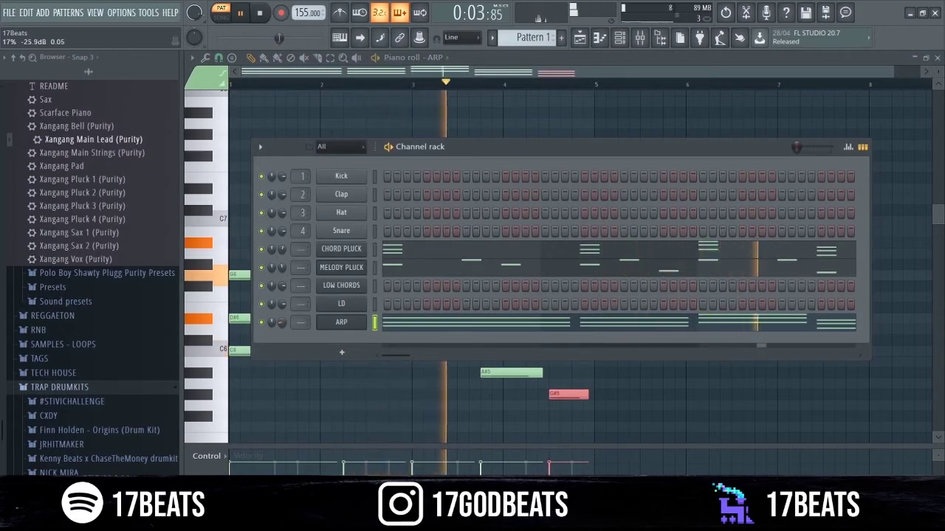
key(space)
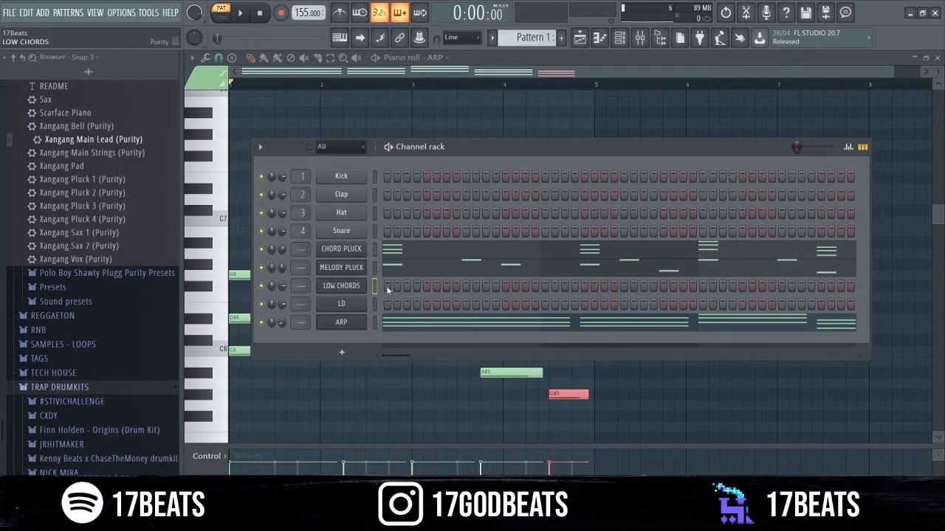
In the LOW CHORDS piano roll, place C4, D#4 and G4 chords on steps 1, 7 and 13 of bar 1 and audition them
key(F7)
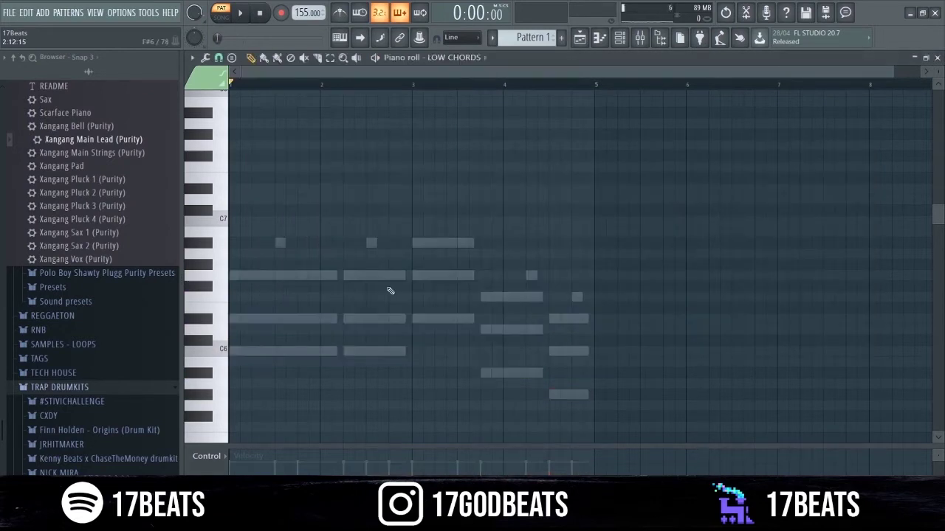
scroll(390, 291, down, 4)
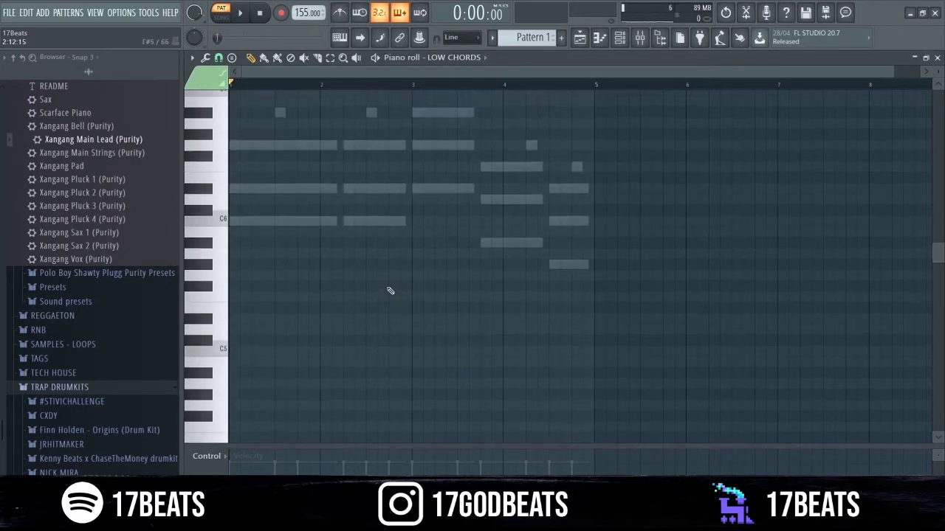
scroll(271, 324, down, 5)
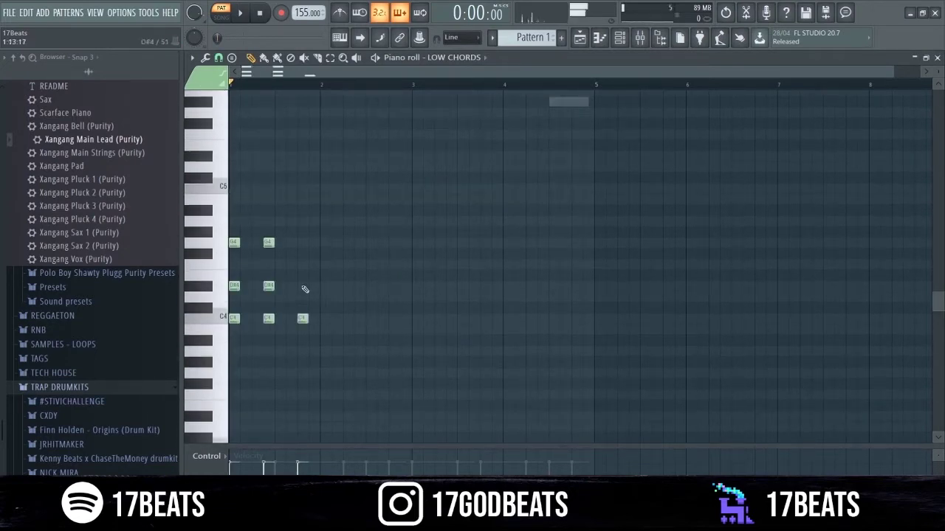
click(298, 286)
click(293, 242)
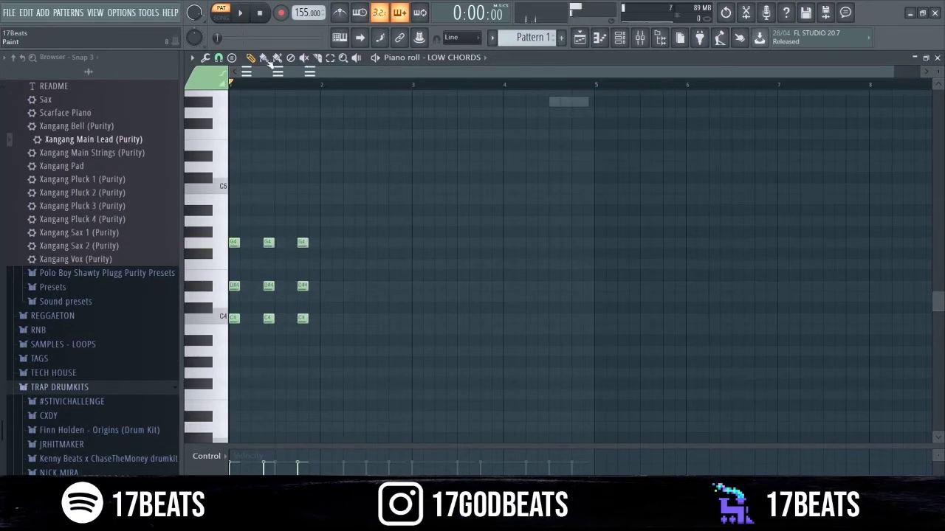
click(244, 12)
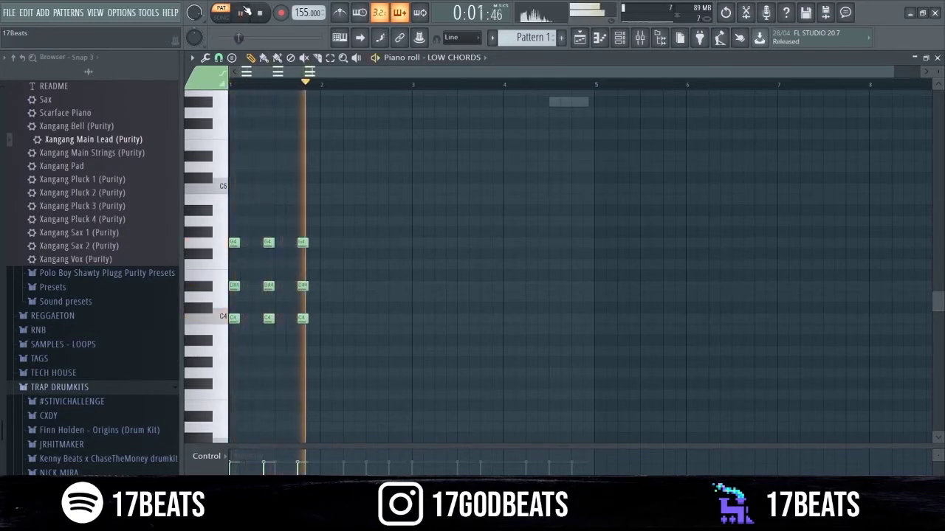
Add C4, D#4 and G4 chords on steps 5, 9 and 13 of bar 2
click(374, 243)
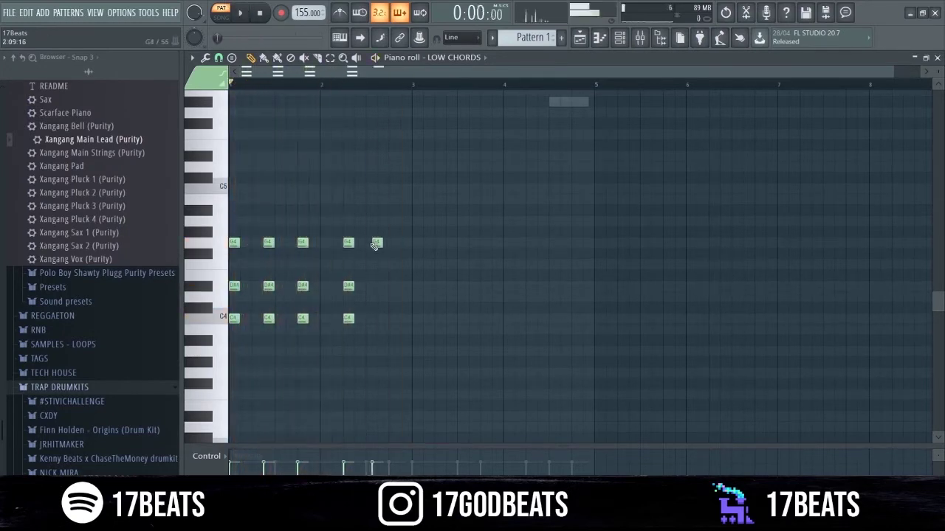
click(372, 285)
click(372, 318)
click(396, 318)
click(395, 285)
click(394, 243)
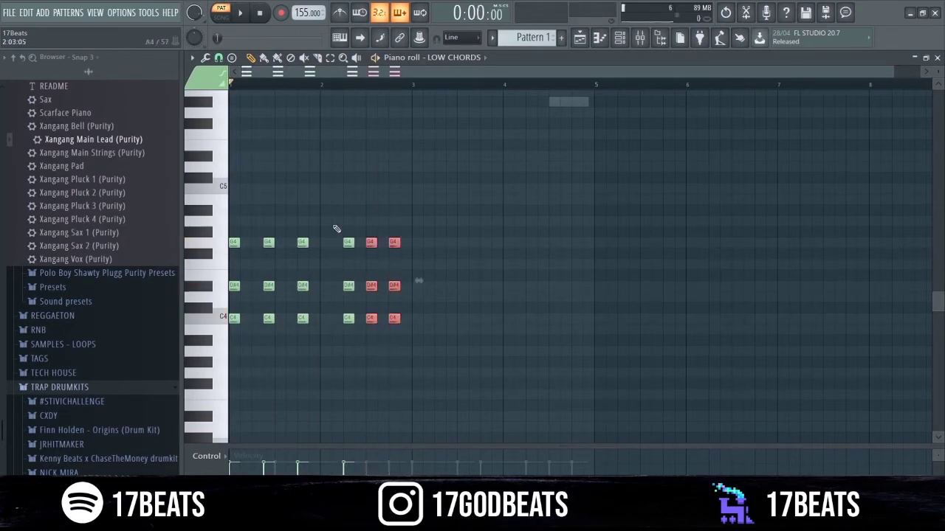
Add D#4, G4 and A#4 chords on steps 1 and 7 of bar 3
click(417, 211)
click(451, 243)
click(451, 210)
ctrl+drag(472, 301, 417, 196)
Complete the low chords from step 13 of bar 3 to step 15 of bar 4, following the ghosted ARP harmony in a lower octave
key(space)
scroll(470, 320, up, 5)
click(485, 166)
click(485, 199)
click(485, 243)
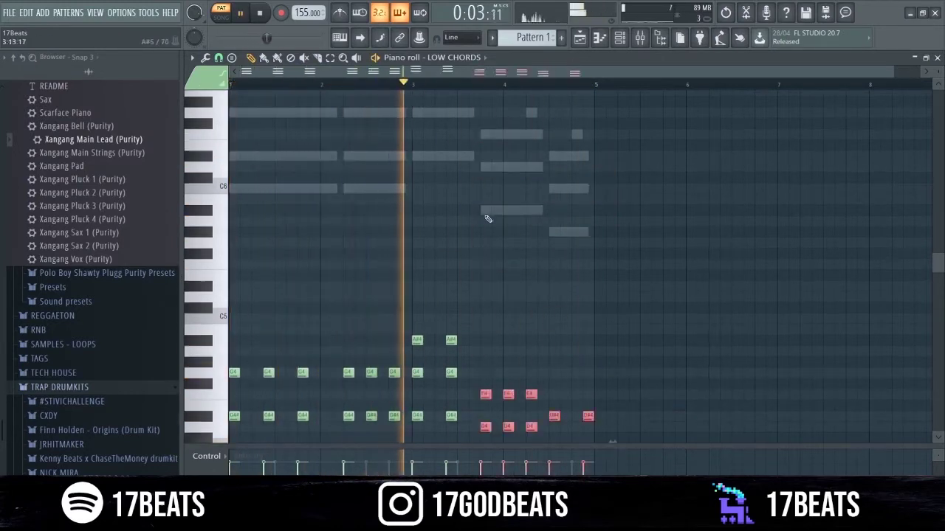
scroll(488, 219, down, 5)
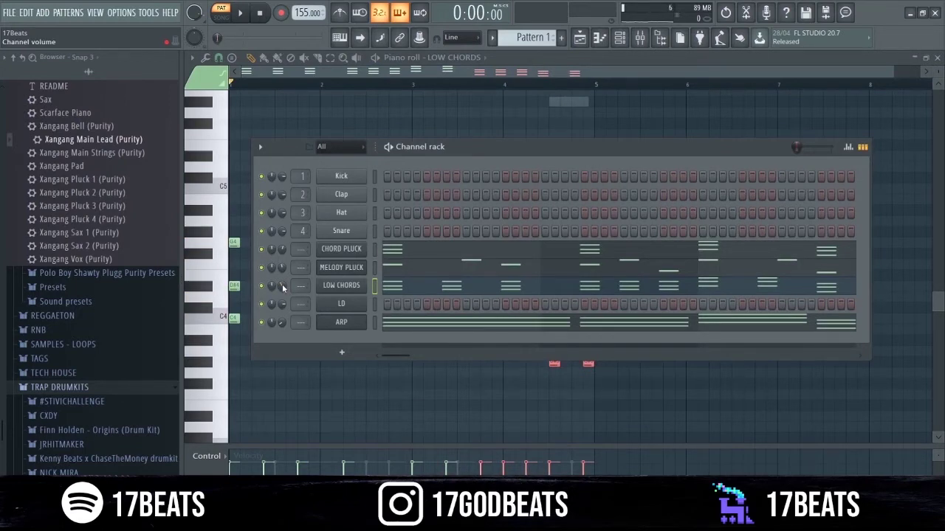
Lower the LD channel's volume and place a ten-step G6 at the start of bar 1 in its piano roll
click(341, 303)
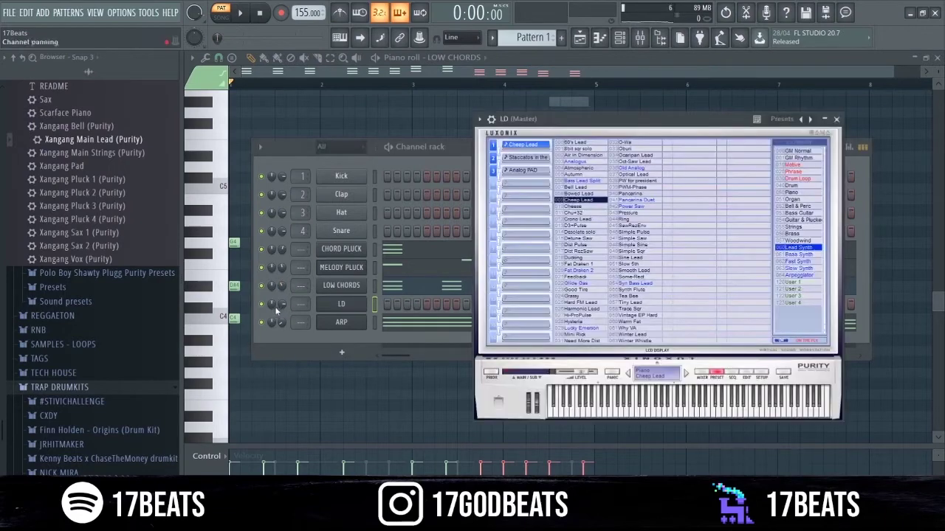
drag(282, 304, 282, 332)
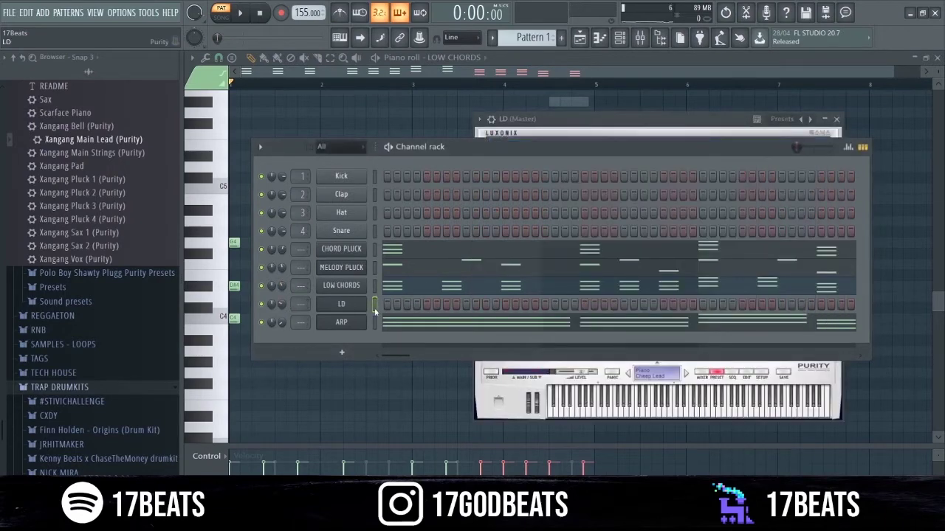
key(F7)
click(246, 15)
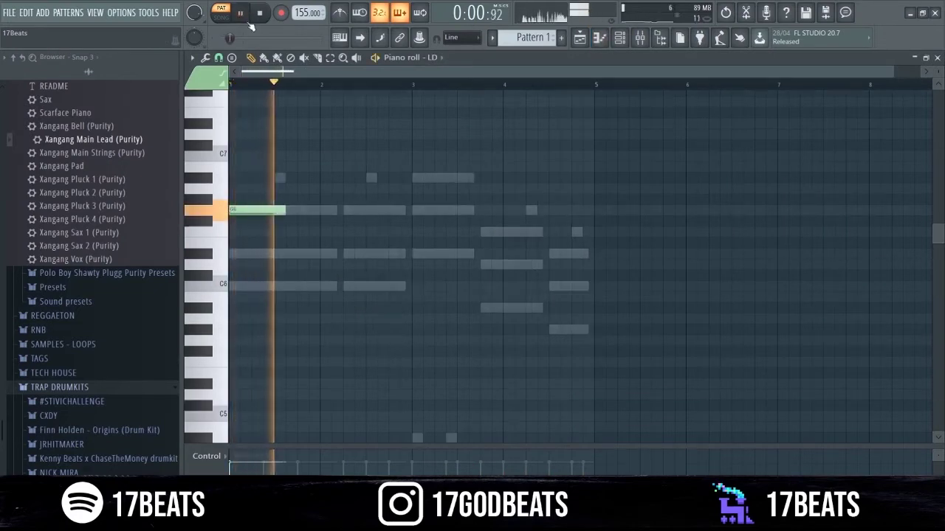
Continue the lead in bar 1 with D#6 on step 11, F6 on step 13 and a long C6 on step 15
click(303, 253)
drag(303, 253, 318, 258)
key(space)
click(302, 264)
click(315, 287)
key(space)
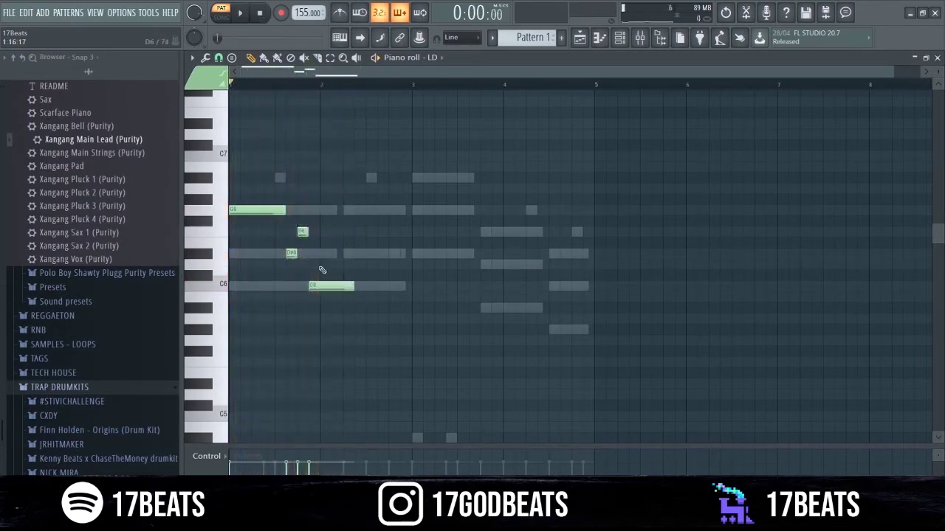
Move the long C6 up to A#6 and fill bar 2 with G6, D#6, C6 and C7 on steps 9, 10, 11 and 13
drag(325, 286, 365, 178)
key(space)
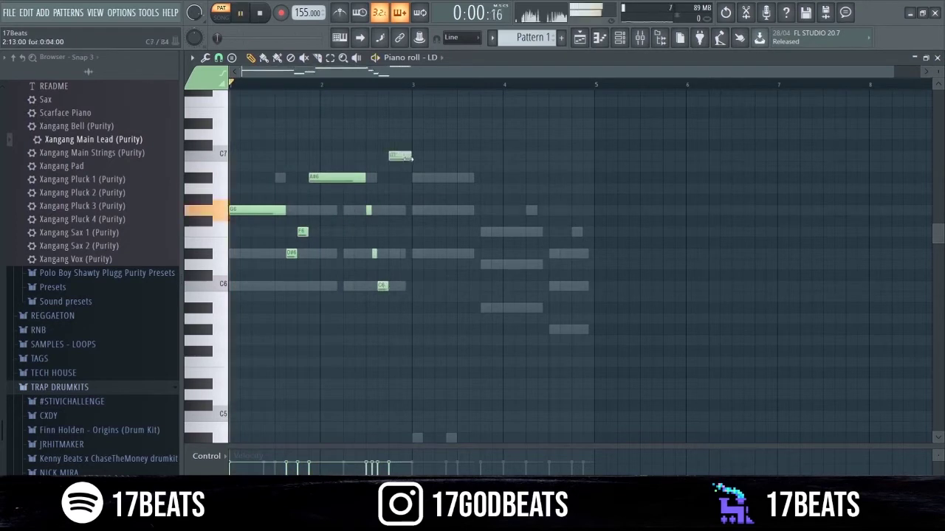
key(space)
Add a long A#6 at the start of bar 3, a short G6 on step 12 and a long F6 on step 13
click(416, 178)
drag(432, 178, 468, 178)
key(space)
key(space)
click(472, 211)
drag(524, 213, 525, 233)
Add lead notes in bar 4: G6 on step 5, A#6 on step 8, C7 on step 9 and F6 on step 15
click(535, 210)
click(551, 189)
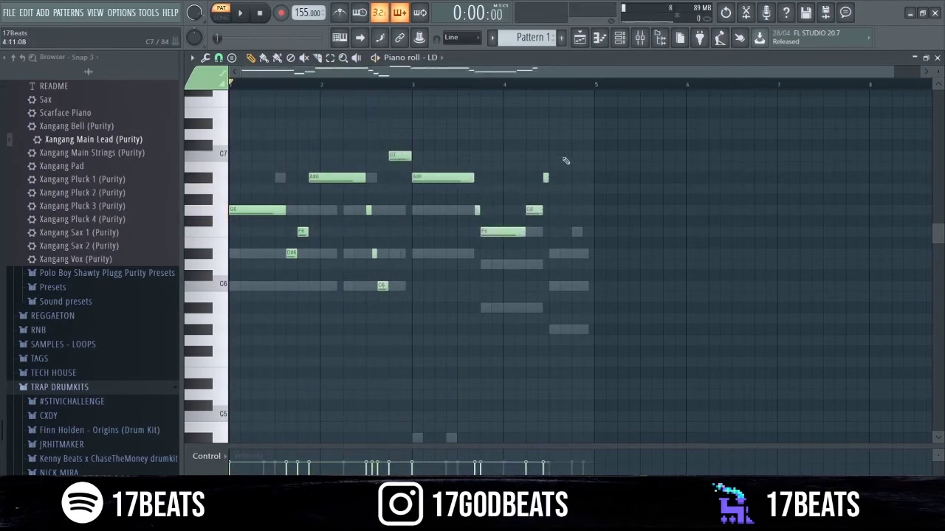
click(565, 155)
click(588, 233)
key(space)
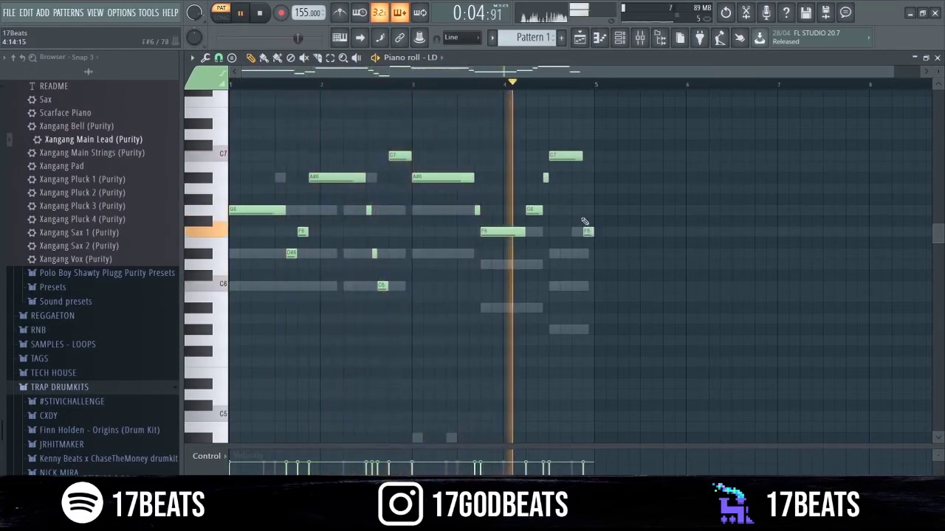
Shorten the long A#6 in bar 3 to ten steps and make the following G6 two steps long
drag(473, 178, 468, 177)
drag(477, 211, 471, 211)
drag(475, 212, 483, 214)
key(space)
In bar 4, start A#6 on step 7, replace C7 with F6 on step 9, end with D#6 on step 15 and audition the lead
drag(545, 178, 540, 180)
drag(560, 232, 582, 232)
click(587, 253)
drag(615, 253, 593, 253)
right_click(555, 155)
key(space)
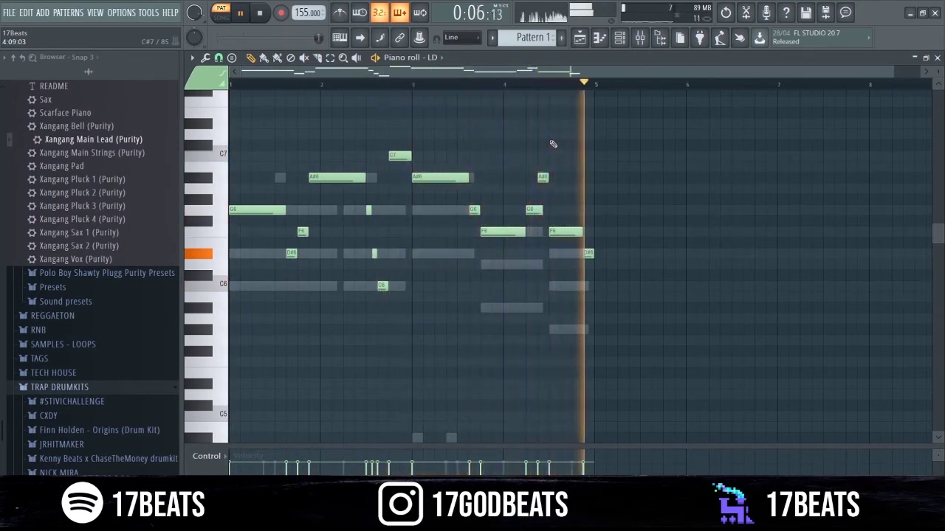
key(space)
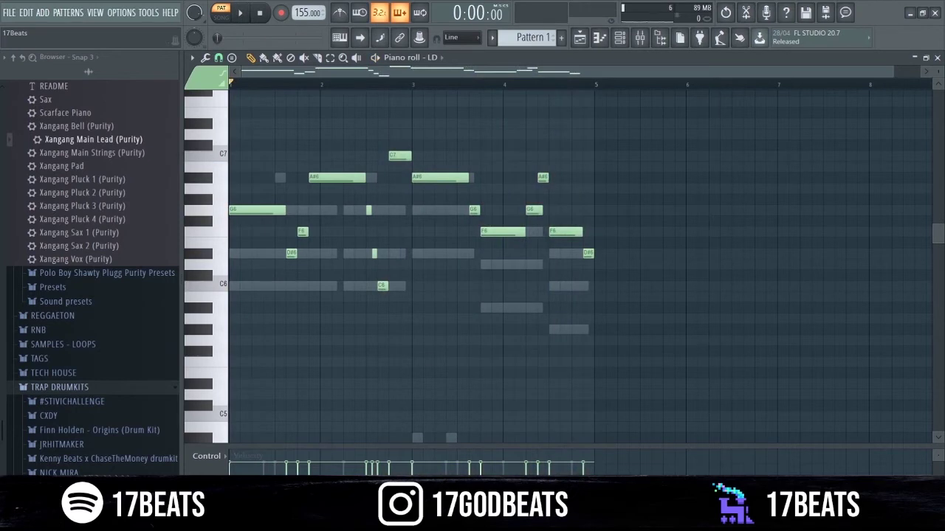
Duplicate all CHORD PLUCK chords from bars 1 to 4 into bars 5 to 8
key(F6)
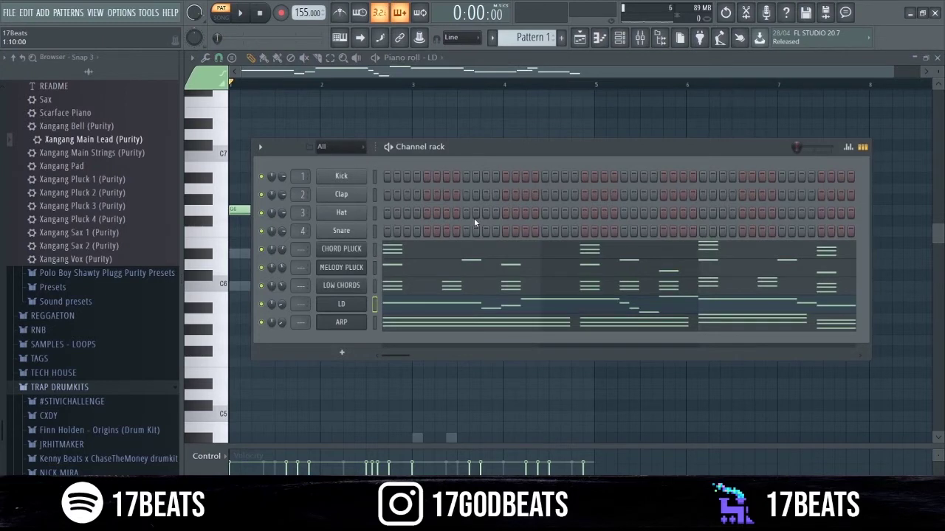
click(422, 252)
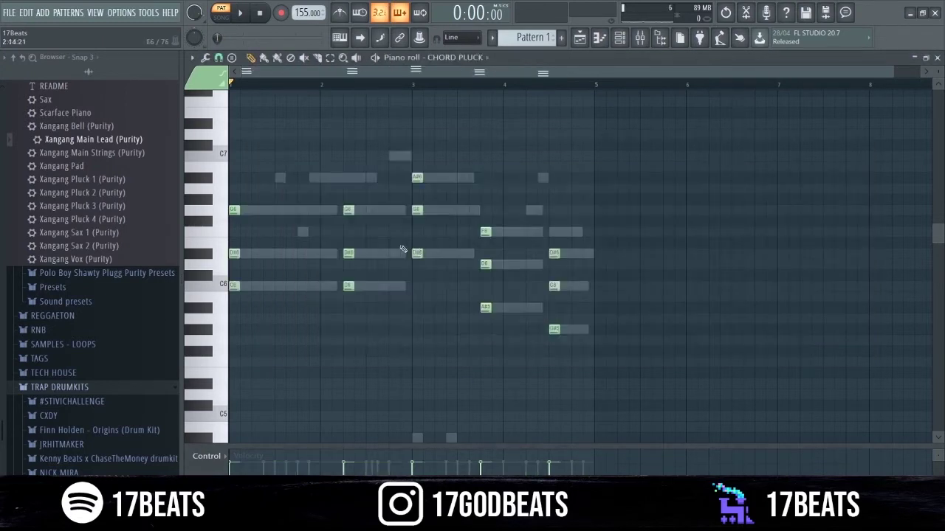
key(ctrl+a)
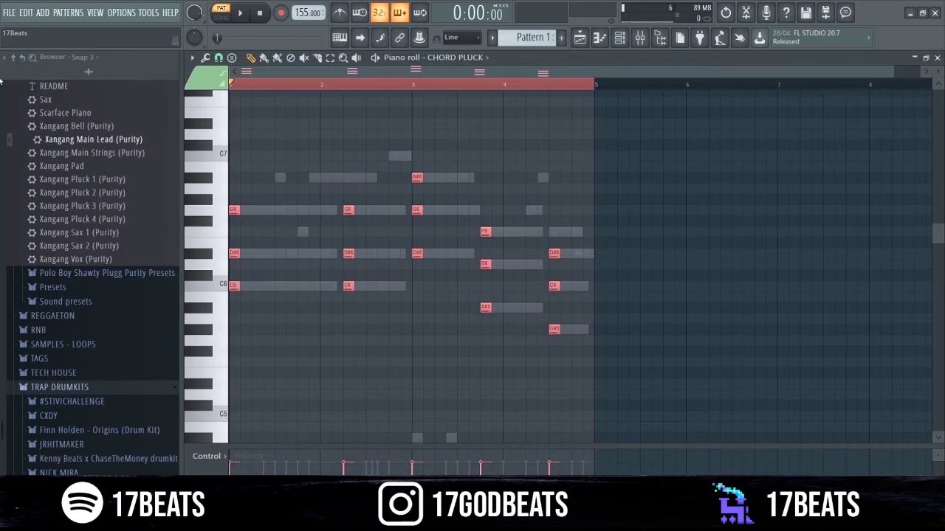
key(ctrl+b)
Duplicate all ARP chords from bars 1 to 4 into bars 5 to 8
right_click(466, 235)
right_click(466, 234)
key(ctrl+a)
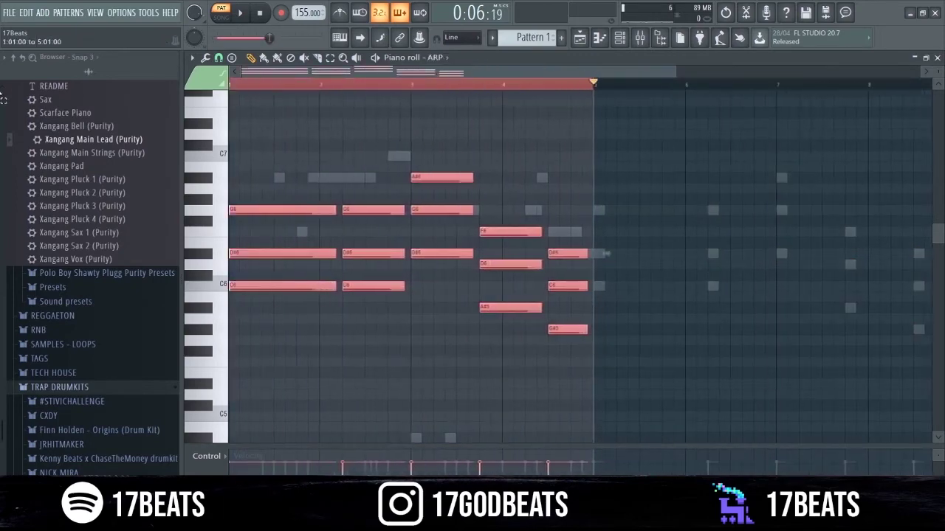
key(ctrl+b)
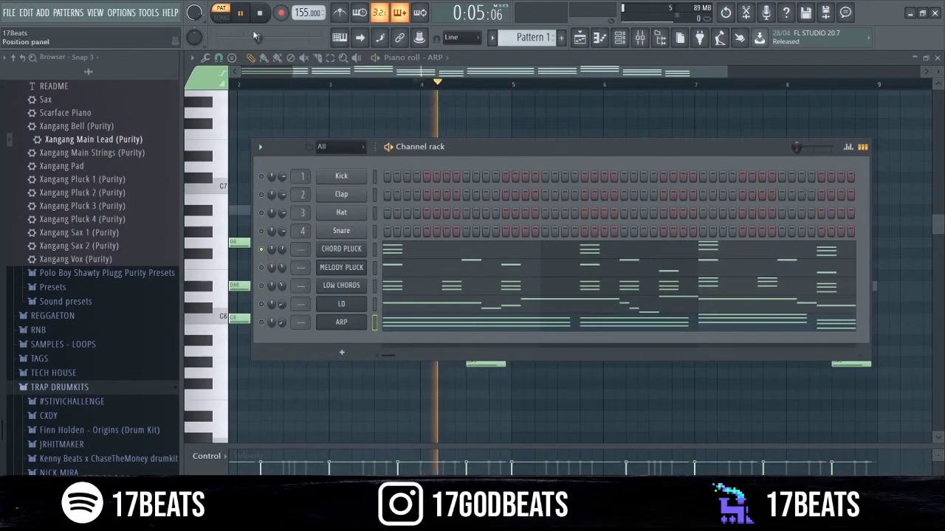
In CHORD PLUCK, add a D#6, G6 and C7 chord on step 13 of bar 6 and audition it from bar 5
click(242, 13)
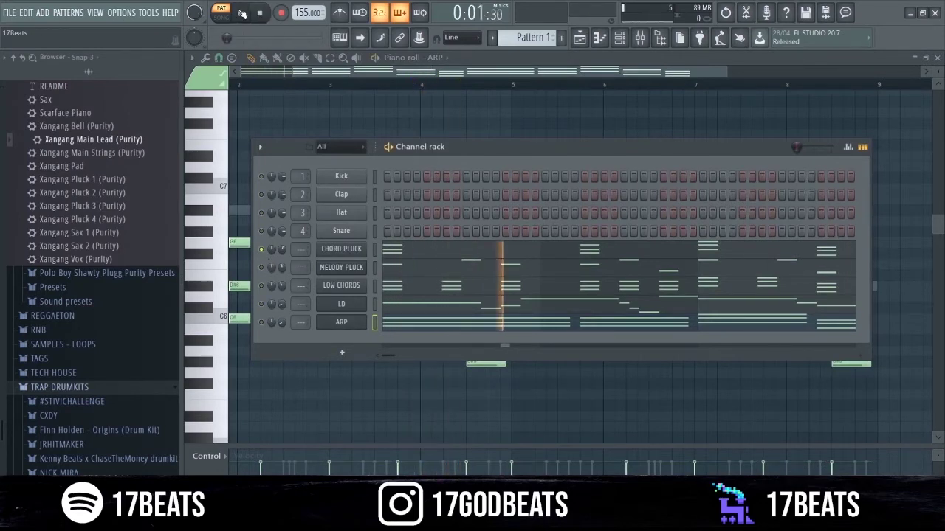
click(604, 262)
key(space)
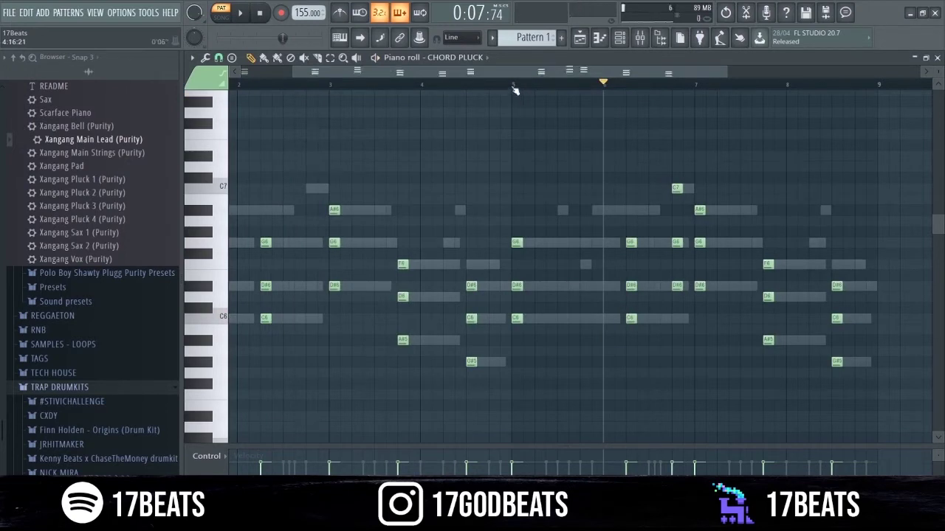
click(513, 87)
key(space)
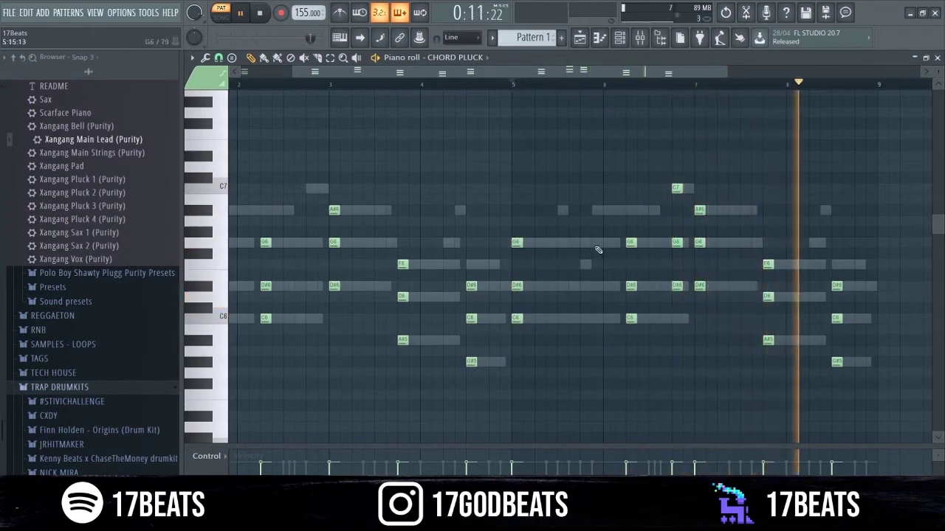
key(space)
Raise the MELODY PLUCK note on step 13 of bar 6 from D#6 to C7
click(620, 38)
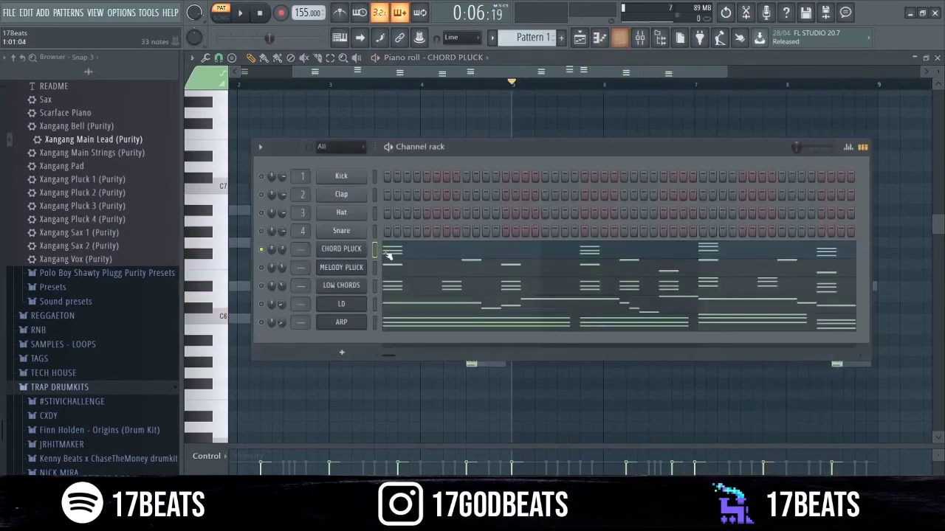
click(397, 271)
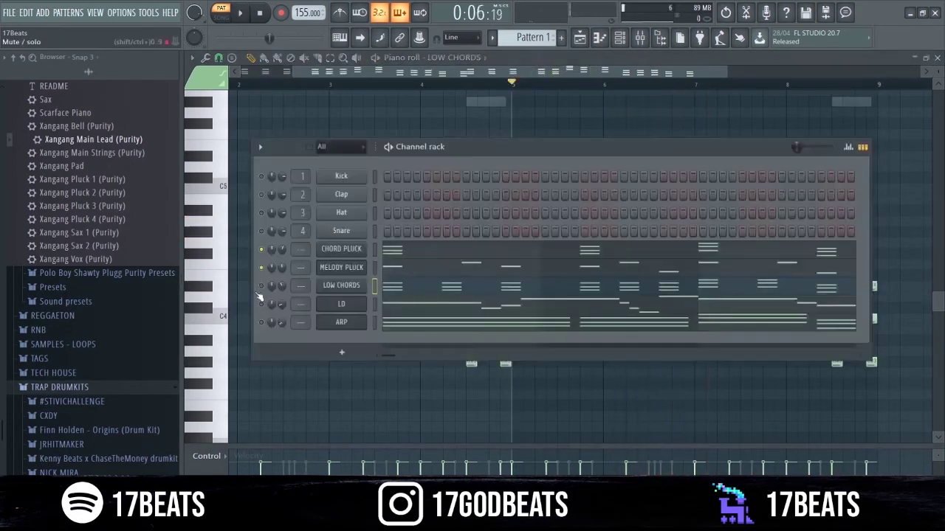
key(space)
Move the C6 note of the ARP chord in bar 6 up one octave to C7
key(F6)
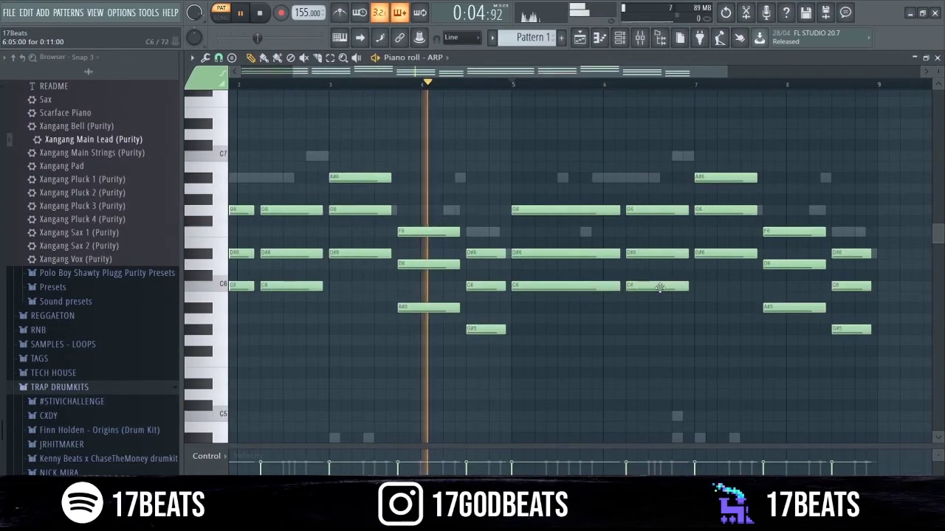
click(660, 286)
key(ctrl+Up)
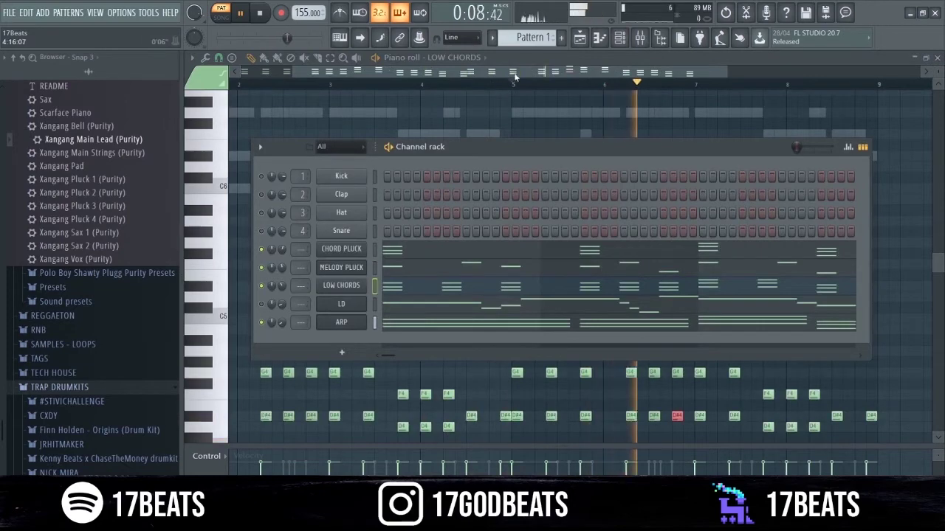
Make the LOW CHORDS chord on step 13 of bar 6 consist of D#4, G4 and C5, and audition it
key(F6)
scroll(577, 243, down, 3)
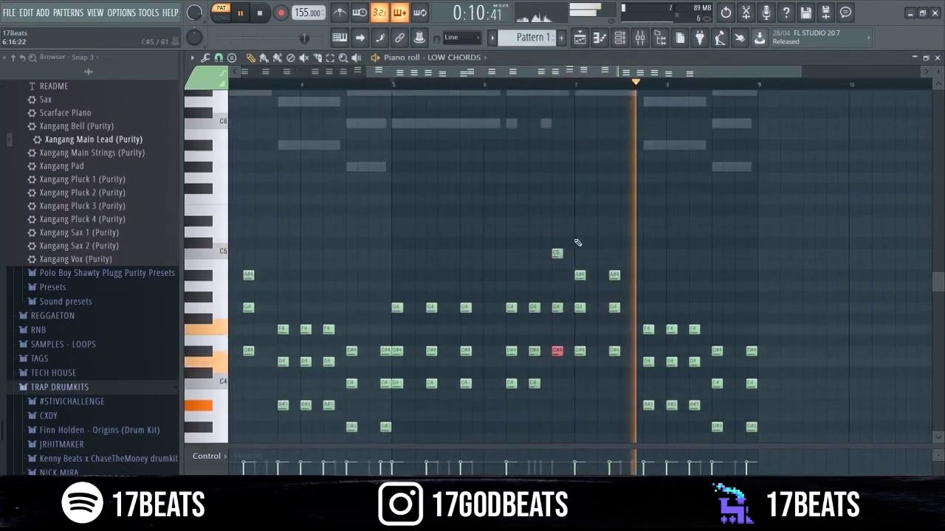
scroll(574, 264, down, 4)
key(space)
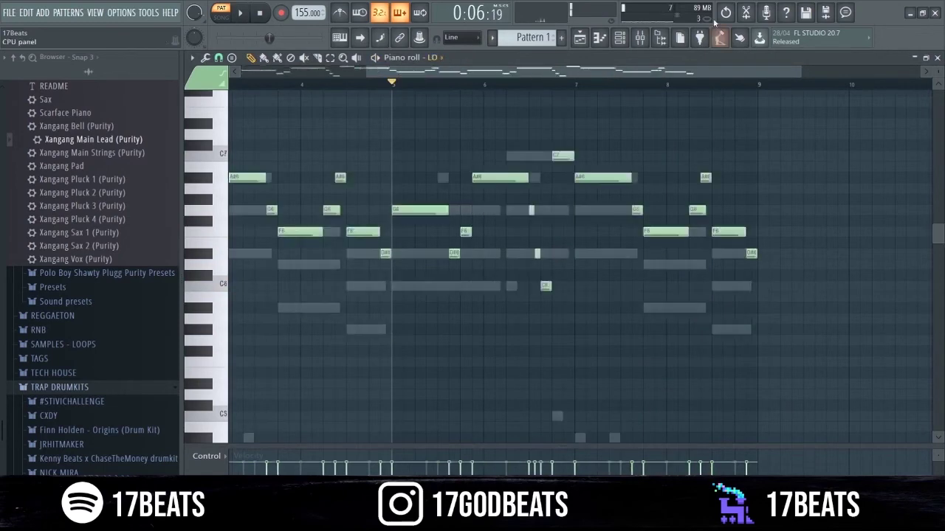
Loop bars 5 to 8 of LD, lower the C7 in bar 6 to G6 and replace the C6 with a longer D#6
drag(393, 85, 758, 87)
key(space)
key(space)
drag(564, 157, 565, 212)
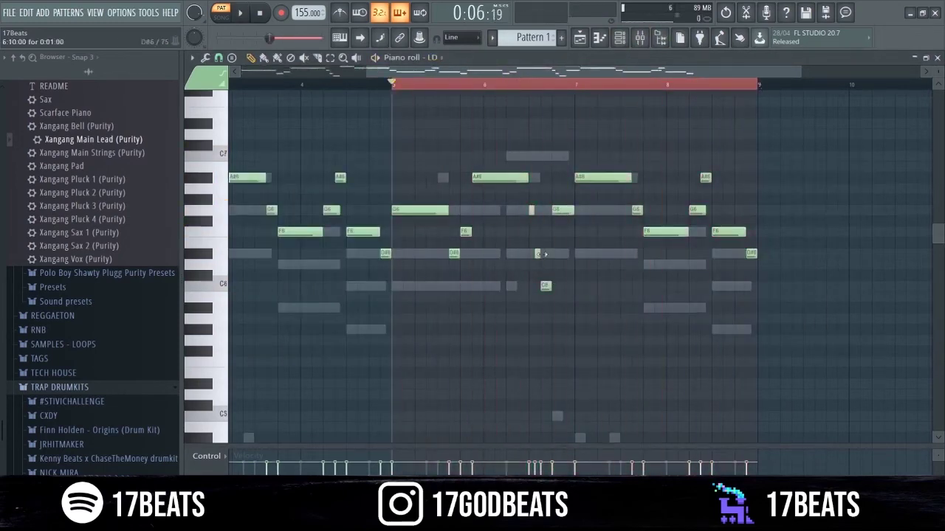
key(space)
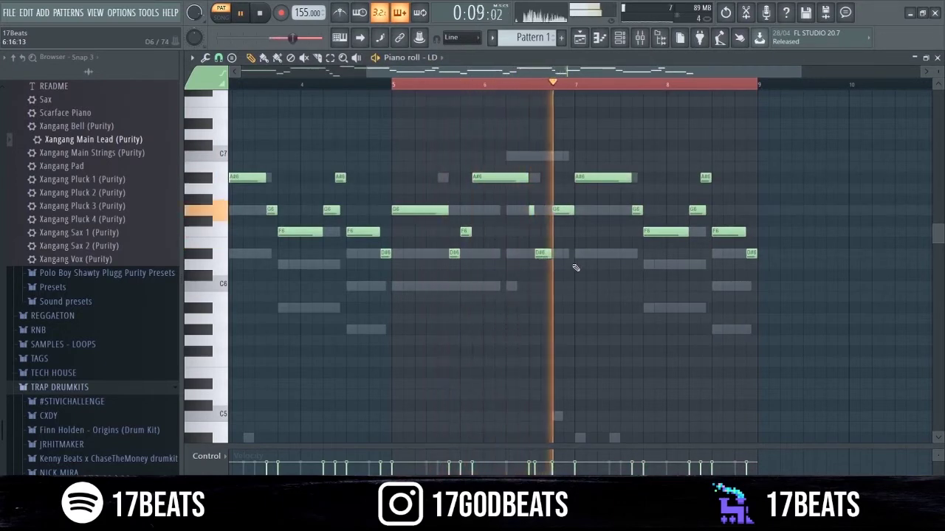
End LD's bar 6 with G6, D#6 and F6 on steps 9, 11 and 13, and start bar 7 with a long G6 followed by A#6
key(space)
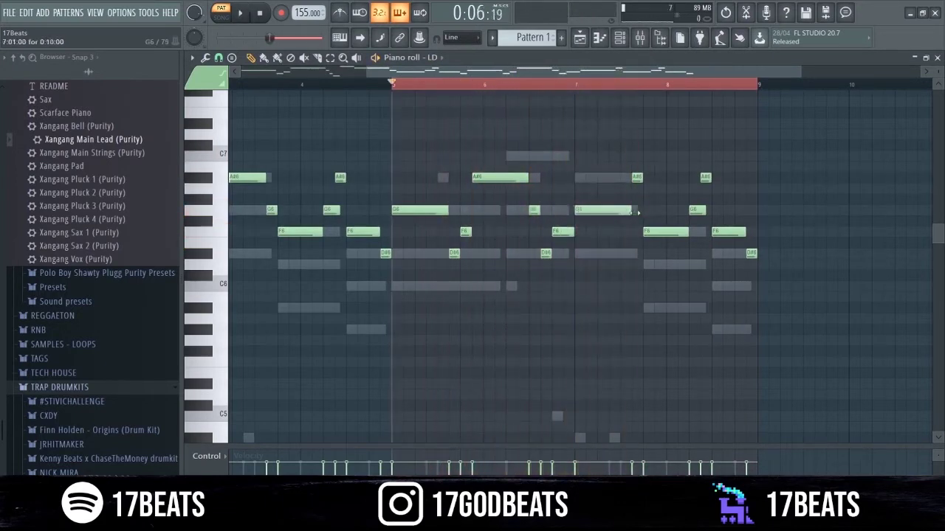
key(space)
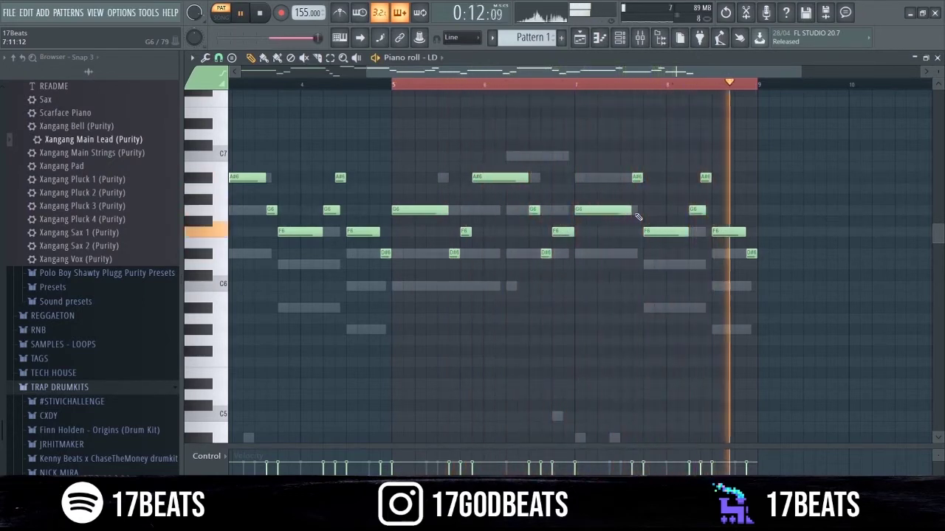
key(space)
Clear the loop selection and play the full eight-bar pattern from the start with all melodic channels on
key(F6)
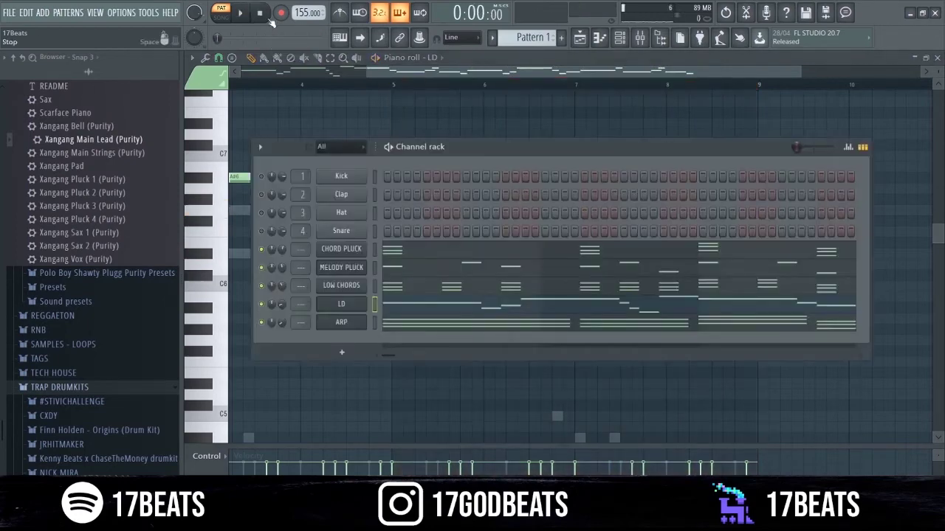
key(F6)
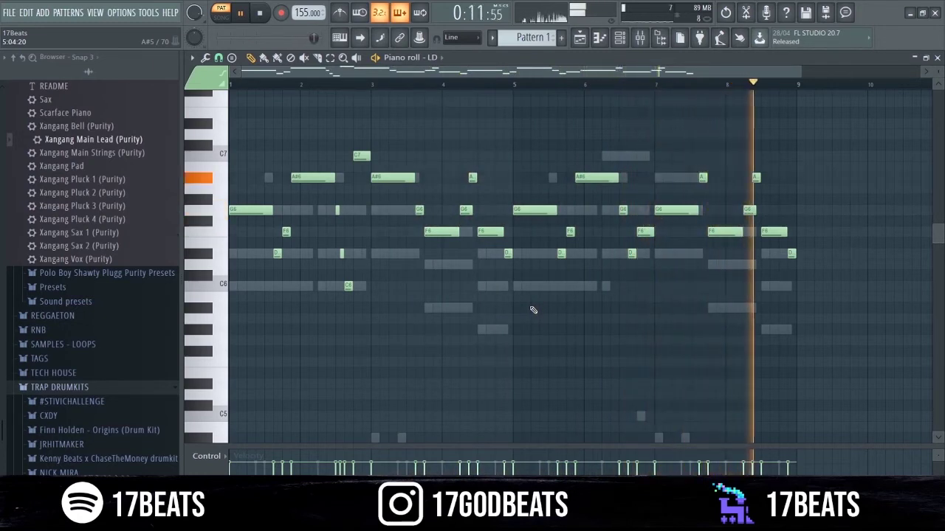
click(256, 14)
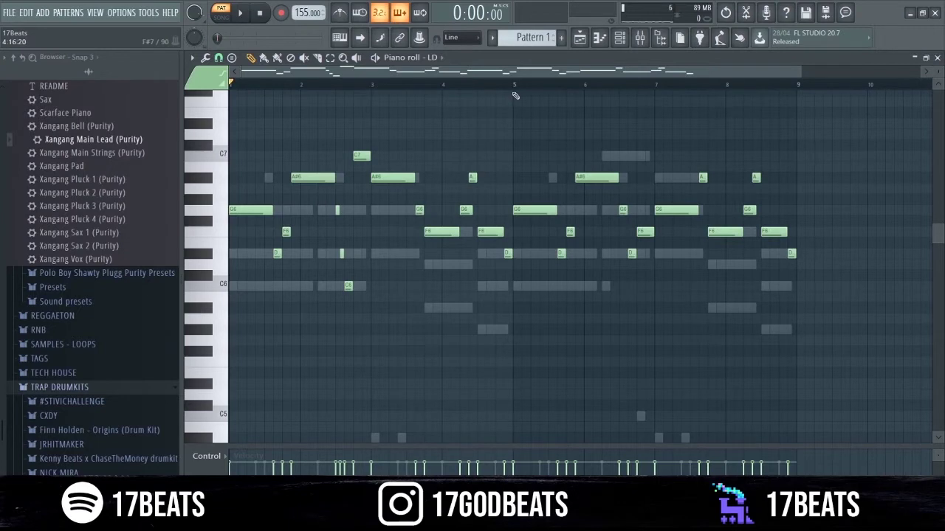
Clone the pattern as Pattern 2 and add MELODY PLUCK notes G6 on step 11 and F6 on step 15 of bar 2
key(KP_Add)
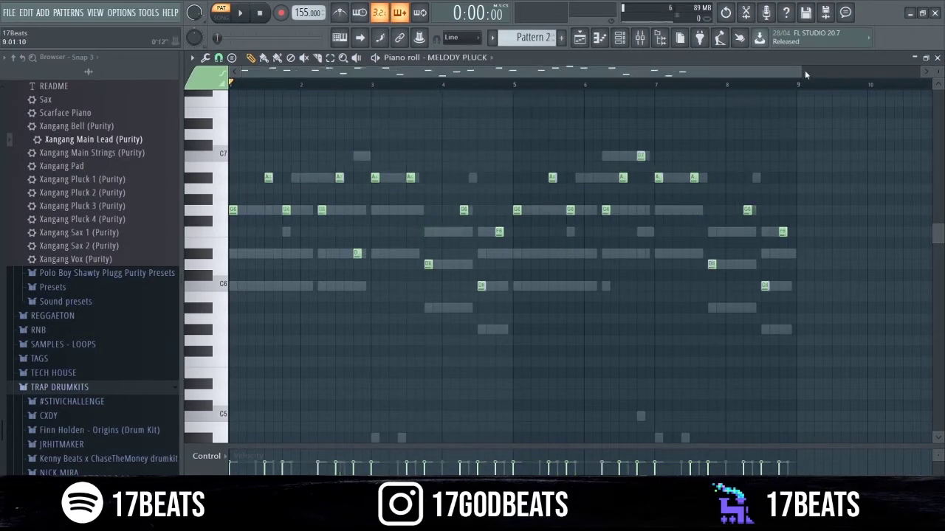
drag(804, 70, 696, 73)
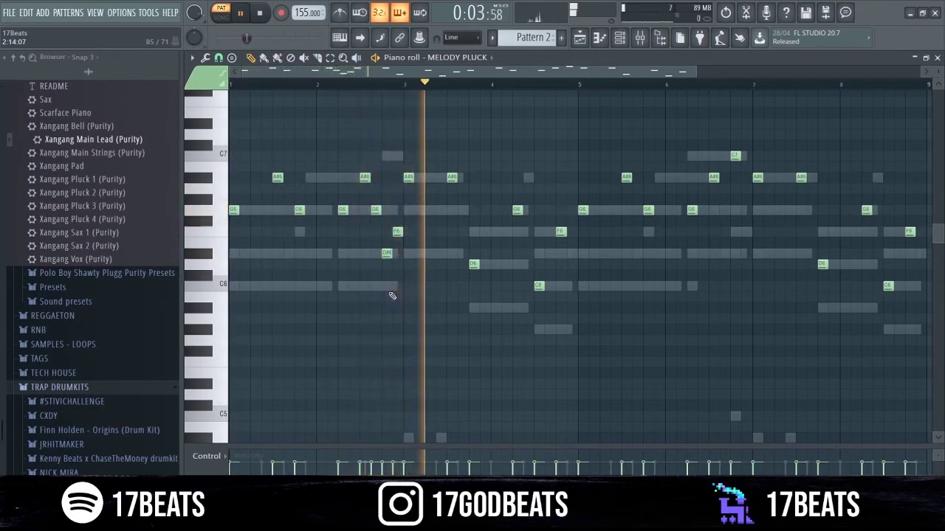
key(space)
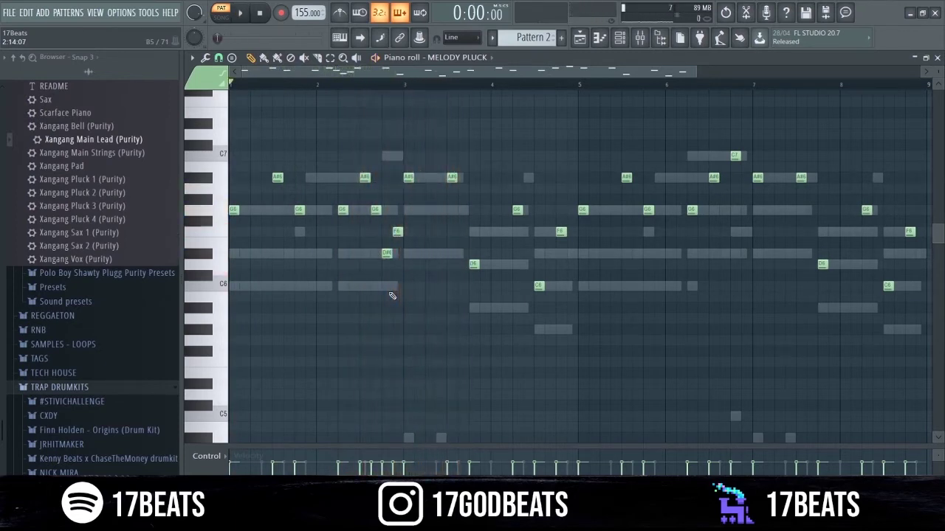
In bar 3 of MELODY PLUCK, add C7 on step 7 and G6 on step 11
drag(458, 179, 452, 180)
drag(451, 157, 441, 157)
click(463, 210)
key(space)
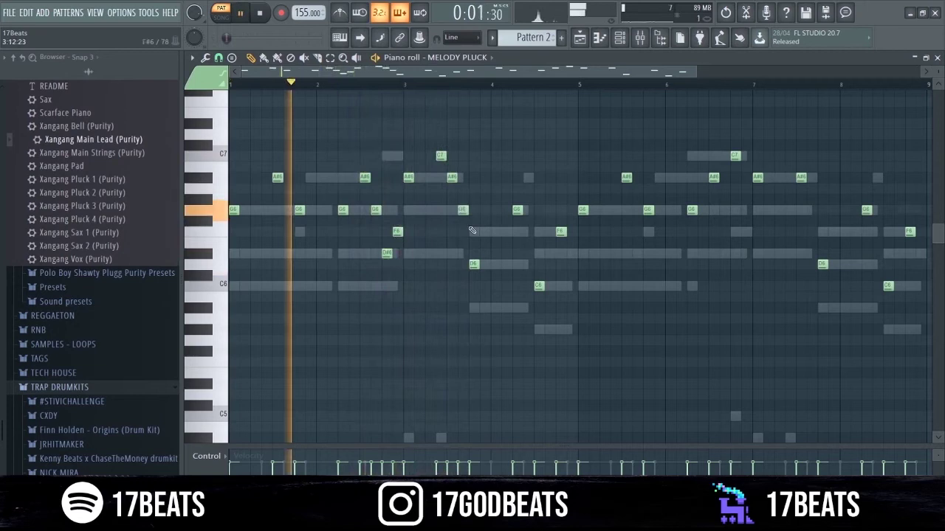
In bar 1 of MELODY PLUCK, move A#6 to step 11, add G6 on step 9 and audition the change
key(space)
drag(277, 178, 289, 178)
click(278, 210)
key(space)
key(space)
key(space)
key(space)
Fill MELODY PLUCK's bar 4 with G6 on steps 3 and 7, A#6 on steps 5 and 15, and D#6 on step 11
drag(516, 210, 507, 211)
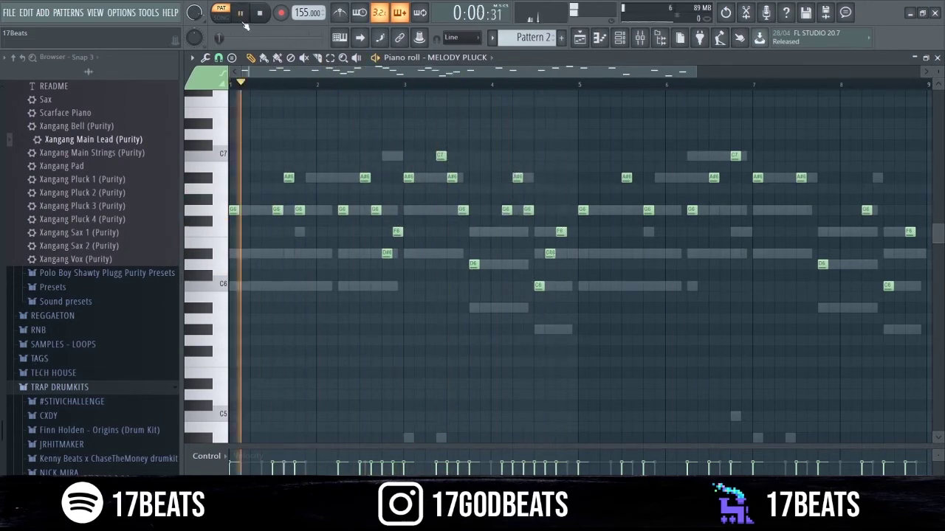
click(572, 210)
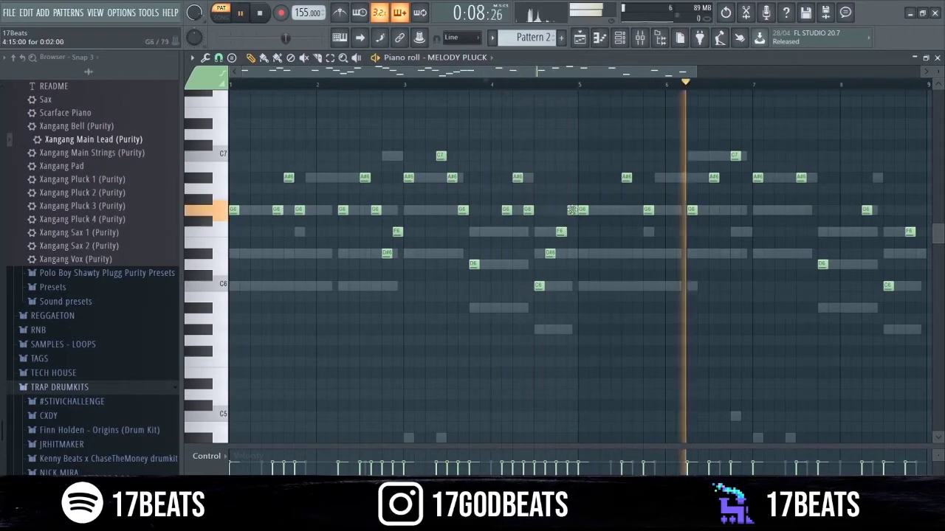
key(space)
Replace the MELODY PLUCK notes in bars 5 to 8 with a copy of bars 1 to 4
drag(506, 153, 760, 366)
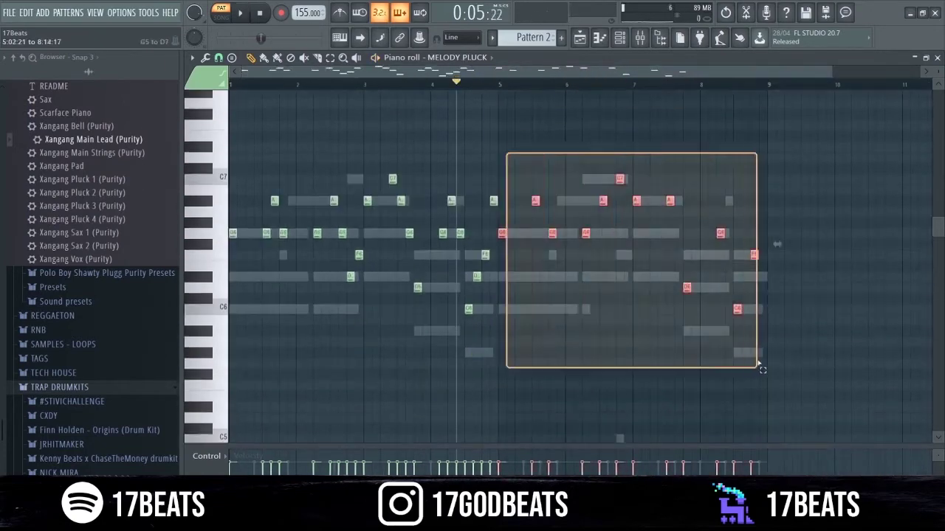
key(F6)
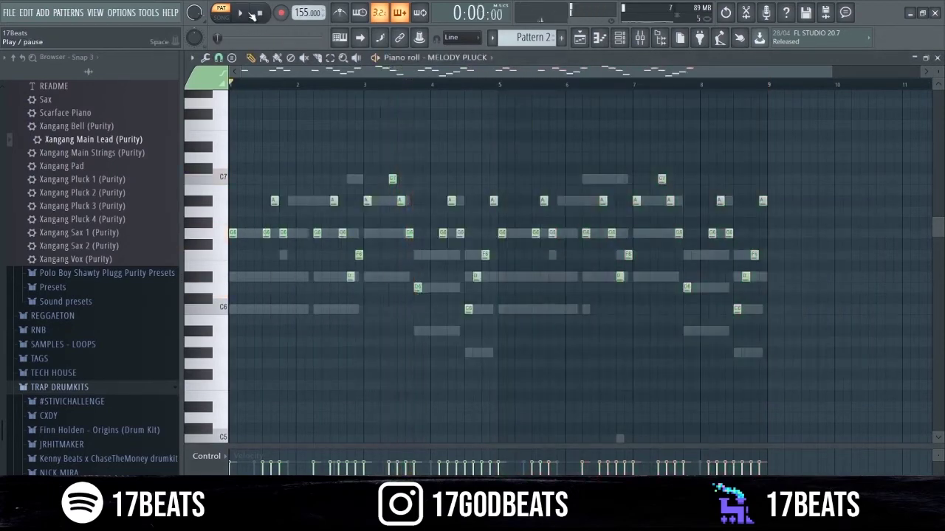
Play Pattern 2 and lower the ARP channel's volume
key(F6)
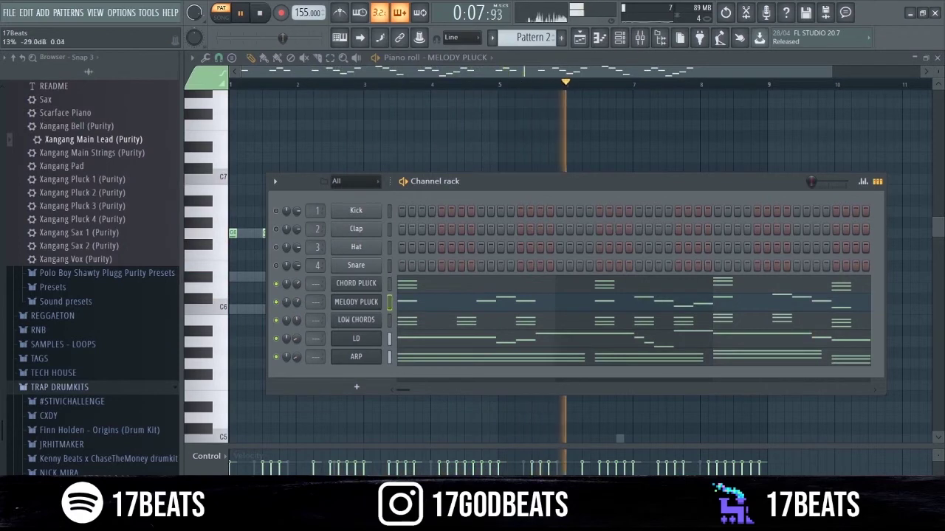
drag(298, 355, 298, 365)
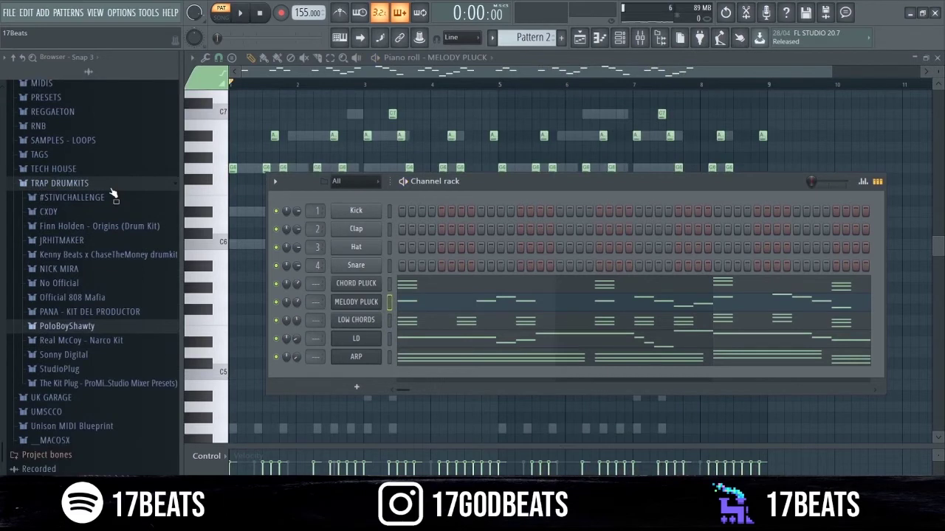
Load [PBS] Finesse Clp from the Polo Boy Shawty drum kit onto the Clap channel and place it on step 9 of every bar
click(101, 224)
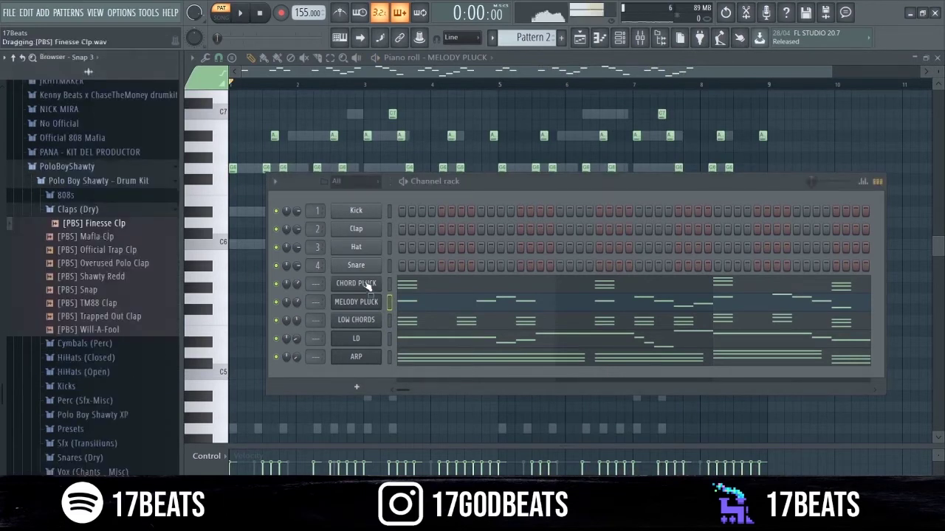
drag(375, 232, 376, 233)
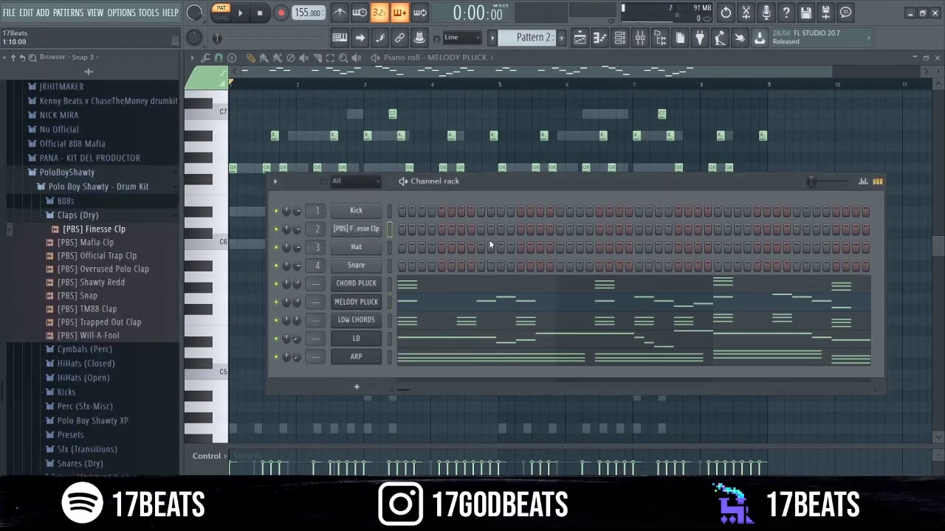
click(639, 230)
click(795, 230)
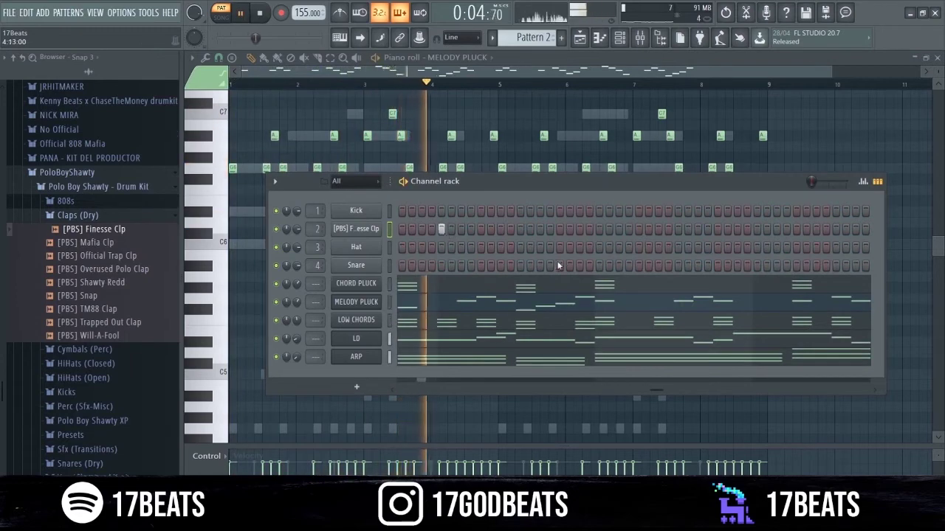
key(space)
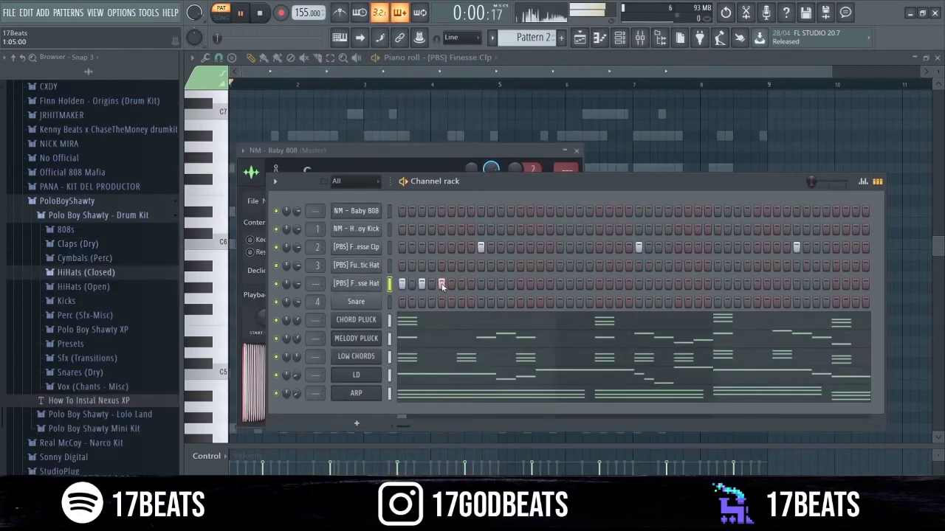
Raise the first three Finesse Hat hits to D5 and spread an irregular hat rhythm across the whole pattern
key(F7)
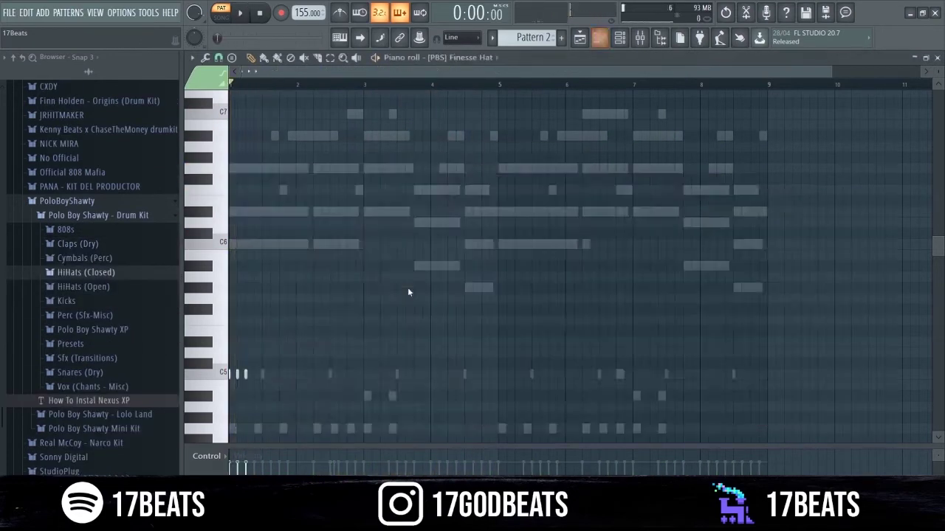
key(F6)
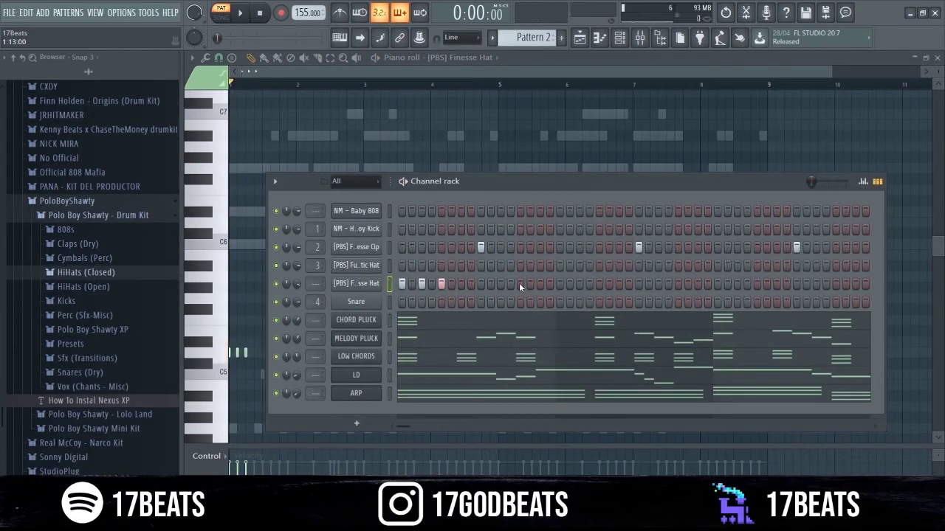
key(space)
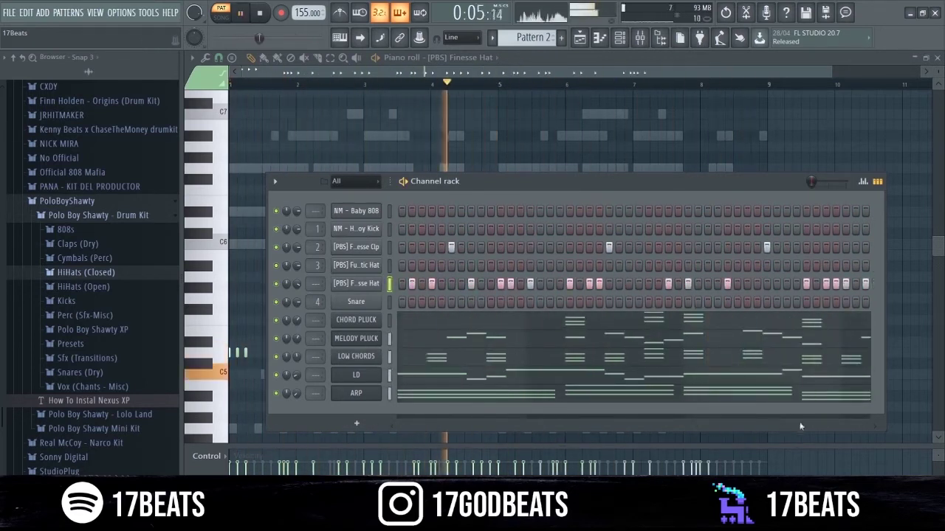
Finish the Finesse Hat rhythm with a hit on step 13 of bar 8
drag(800, 425, 882, 430)
click(796, 285)
right_click(797, 285)
click(796, 284)
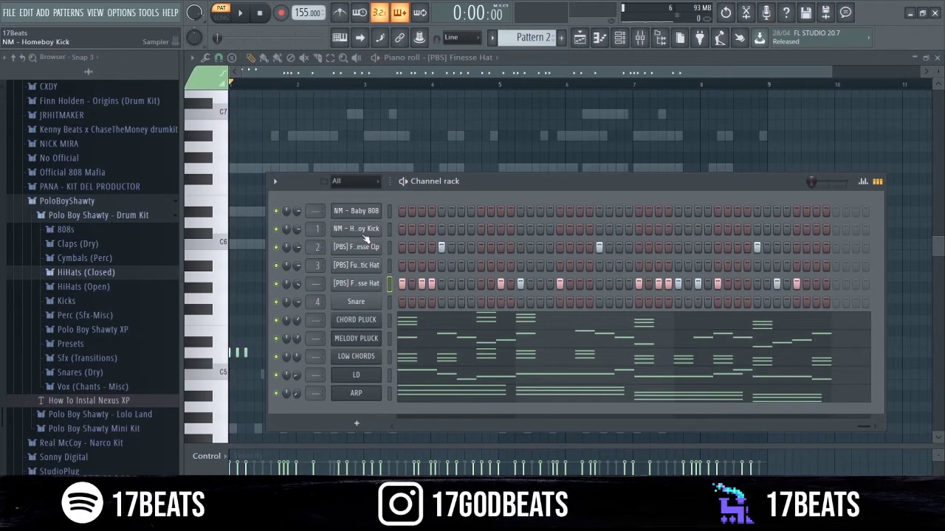
Start the Baby 808 line with short C5 notes on steps 1 and 13 of bar 1 and one near the middle of bar 2
key(F7)
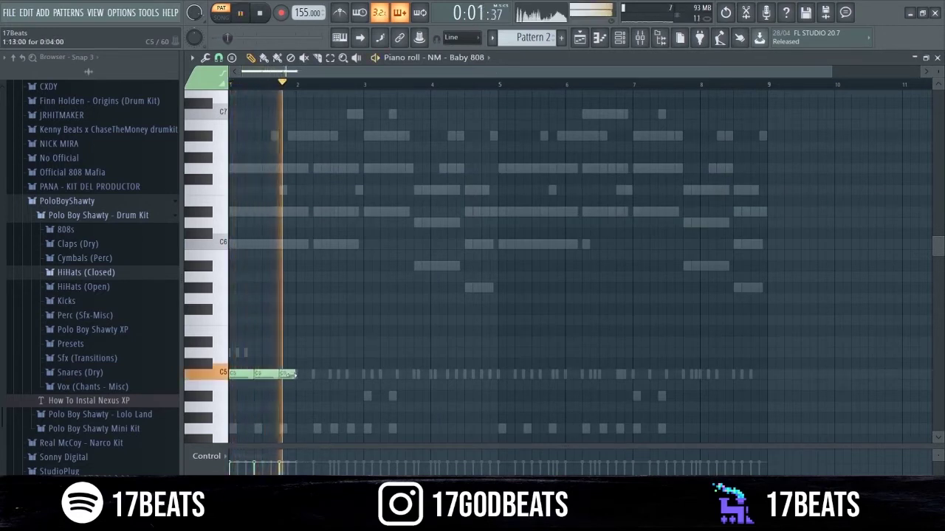
drag(296, 375, 265, 377)
key(space)
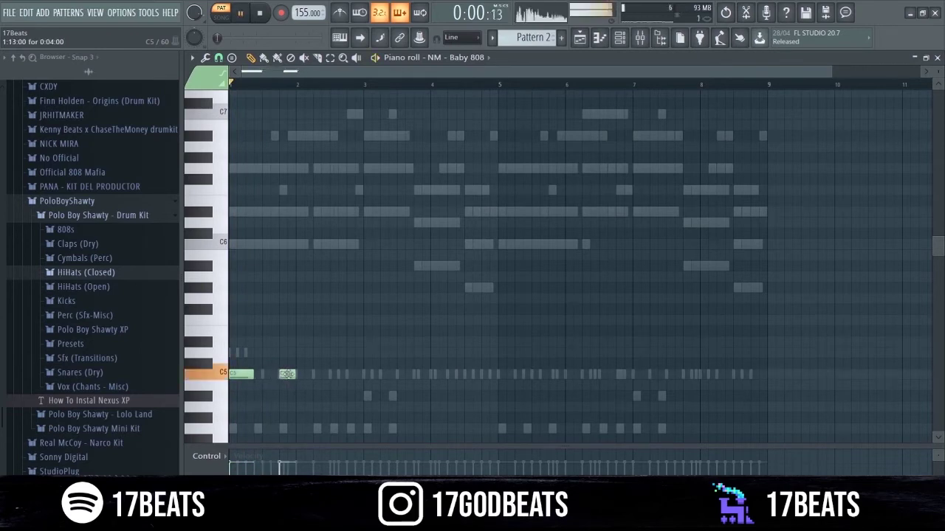
click(336, 375)
key(space)
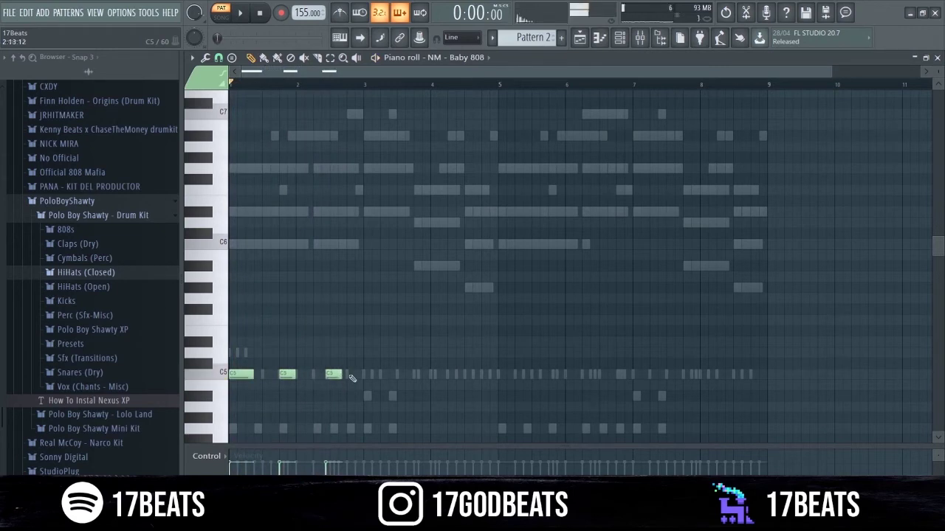
Add a D#5 note on step 13 of bar 2 of the Baby 808 line and play the pattern
click(353, 322)
right_click(356, 323)
drag(356, 325, 344, 357)
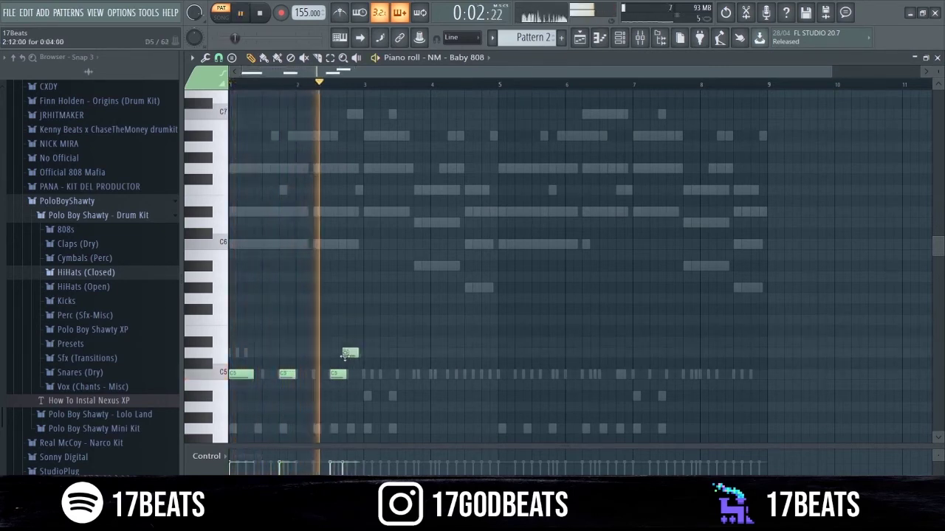
key(space)
right_click(351, 355)
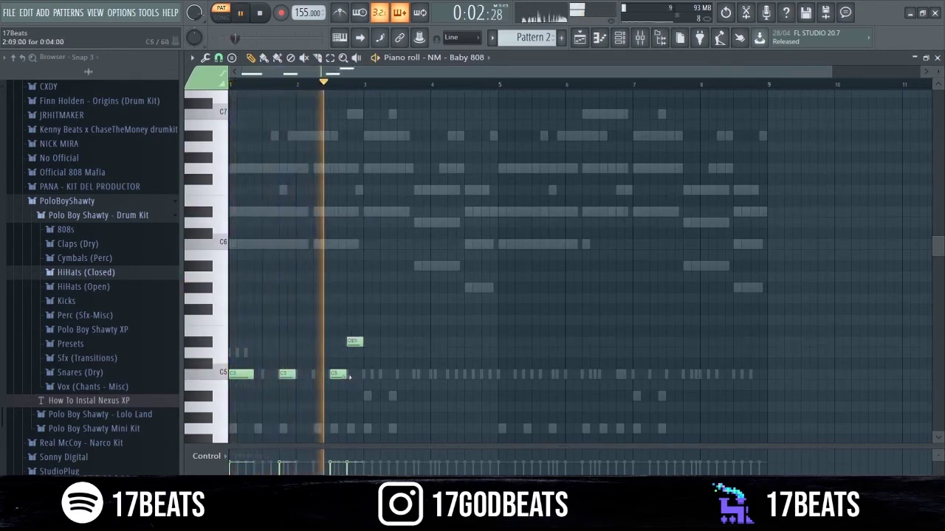
key(space)
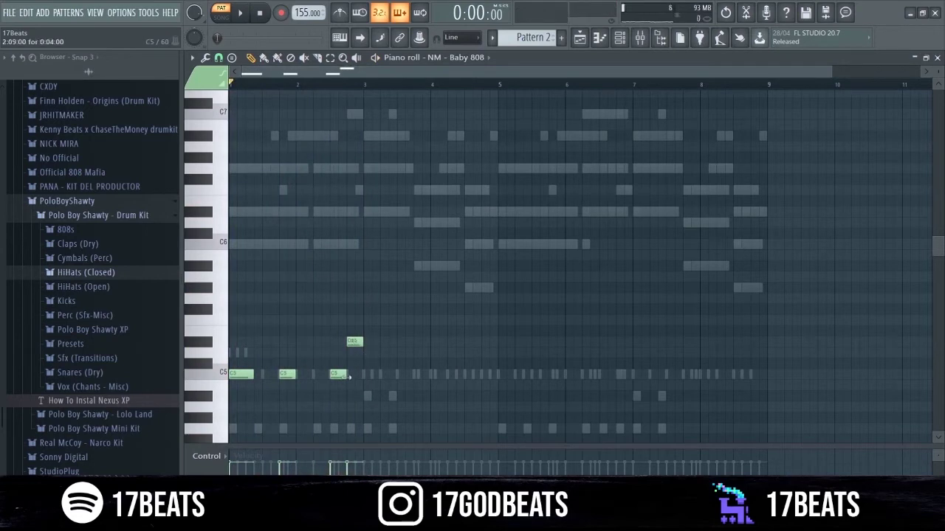
Lengthen the Baby 808's C5 notes in bars 1 and 2 and cut the D#5 note in bar 2 very short
drag(346, 378, 363, 377)
drag(362, 341, 351, 342)
key(space)
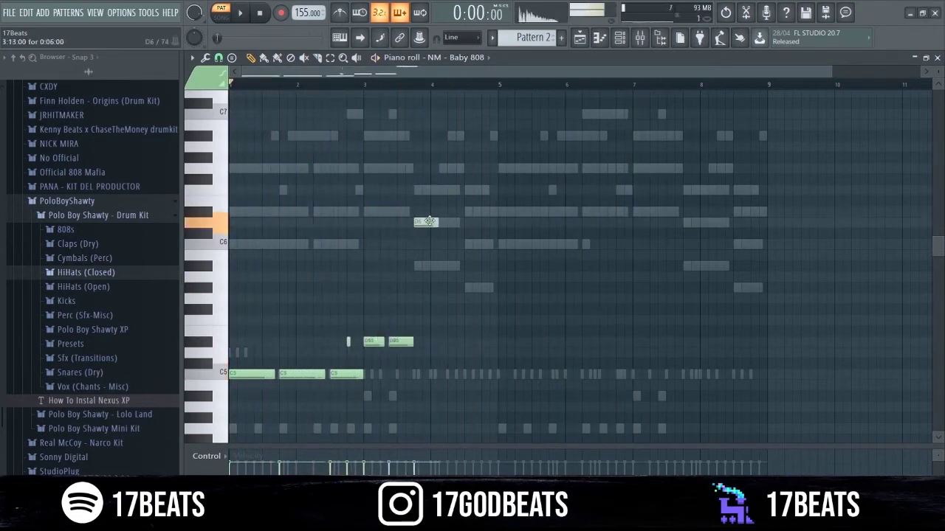
Continue the Baby 808 line with two D#5 notes in bar 3, a D5 from step 13, and C5 notes in bars 5 and 6
key(space)
drag(429, 221, 464, 352)
click(502, 374)
click(526, 385)
drag(525, 384, 585, 374)
Add a D#5 note at the start of bar 7 and C5 and G#5 notes in the second half of bar 8
drag(630, 374, 654, 342)
click(635, 352)
key(space)
click(737, 374)
drag(766, 374, 750, 374)
click(756, 287)
key(space)
Place a D5 note from step 13 of bar 7 to the middle of bar 8 and play the 808 line
click(701, 222)
right_click(705, 222)
click(654, 342)
click(708, 355)
key(space)
drag(709, 357, 732, 351)
key(space)
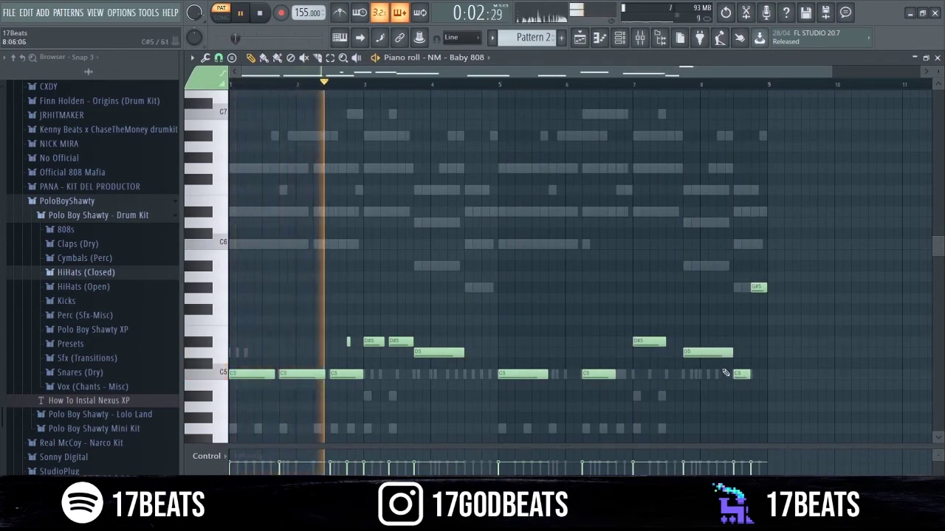
Lengthen the bar 7 D#5 note and the C5 notes in bars 1, 2, 5 and 6 to close the gaps in the 808 line
drag(665, 342, 682, 342)
drag(546, 375, 628, 377)
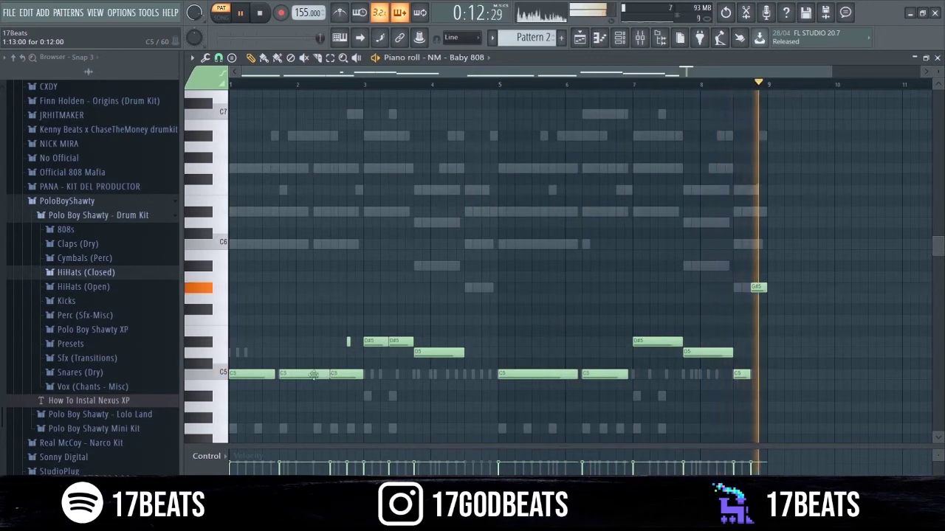
key(space)
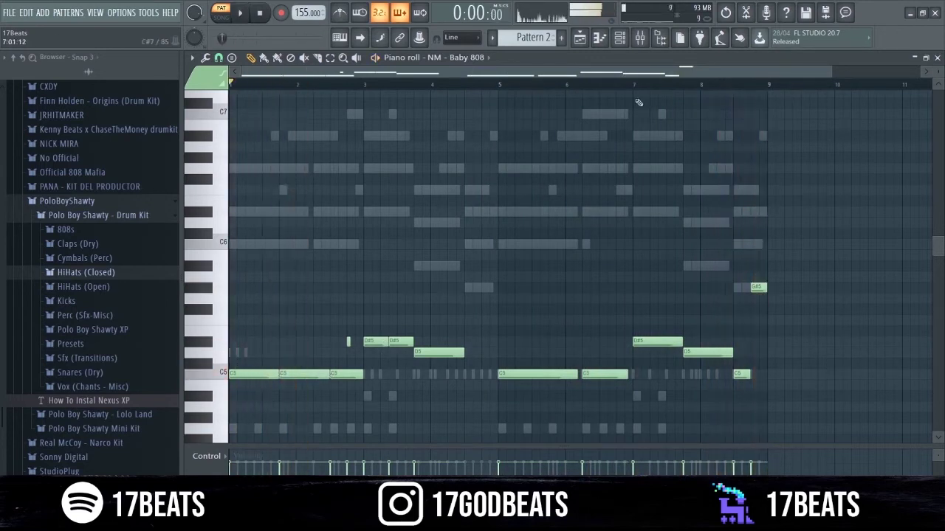
Copy the Baby 808 notes into the Homeboy Kick channel
key(F6)
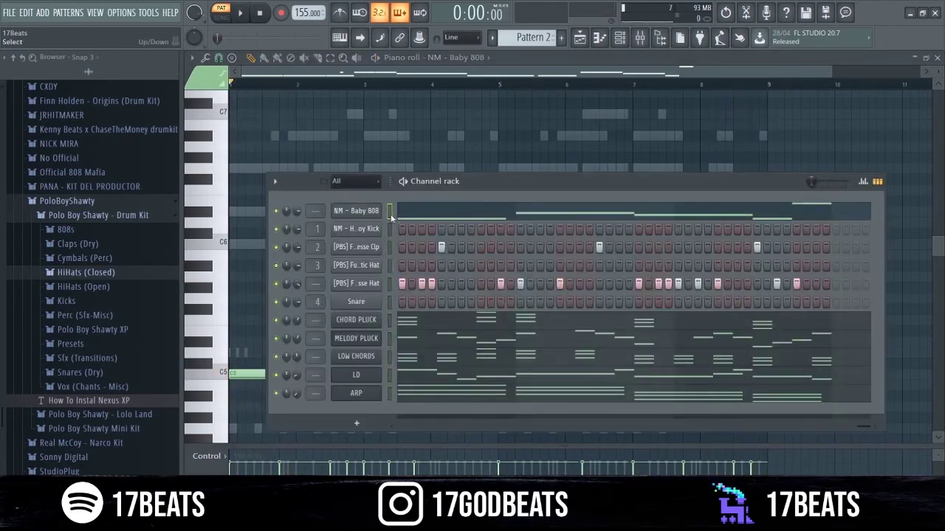
click(390, 229)
key(space)
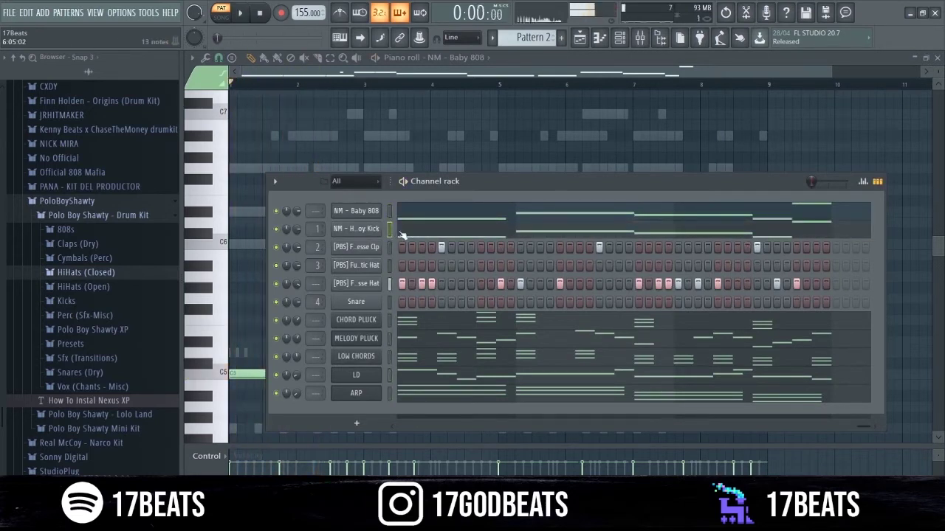
Replace the first Homeboy Kick note with two short C5 hits and shorten the two D#5 notes in bar 3
click(402, 234)
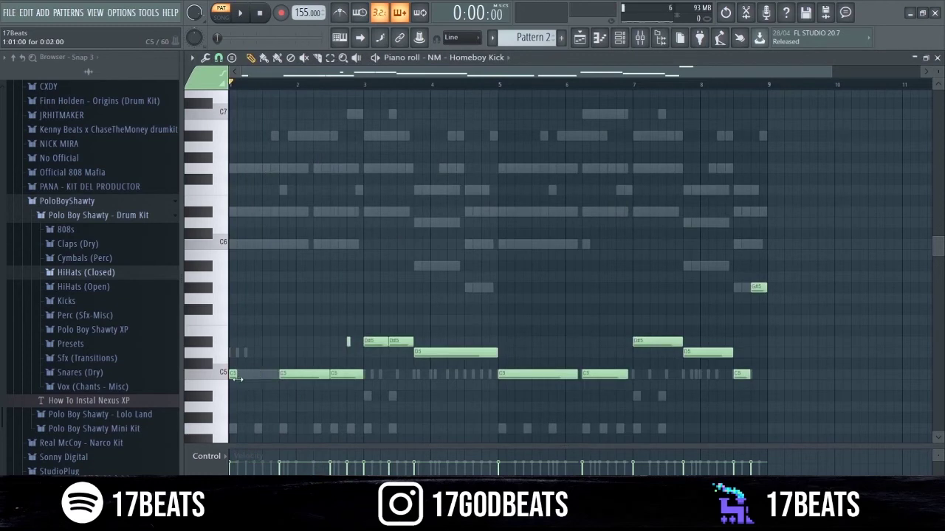
key(space)
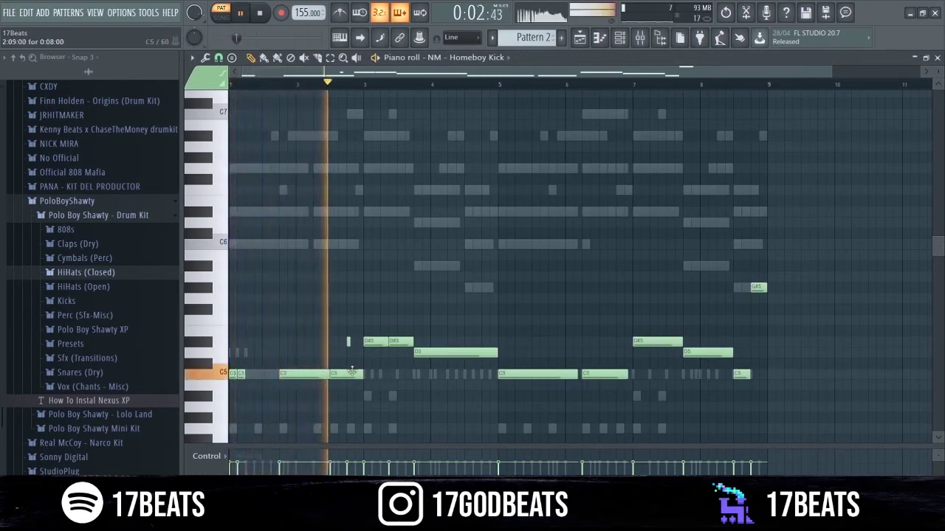
drag(411, 342, 400, 342)
key(space)
Shorten the kick's D5 note in bar 4 and D#5 note in bar 7, adding a short repeat hit after each
drag(496, 353, 472, 352)
click(476, 353)
key(space)
drag(681, 342, 636, 342)
click(643, 341)
key(space)
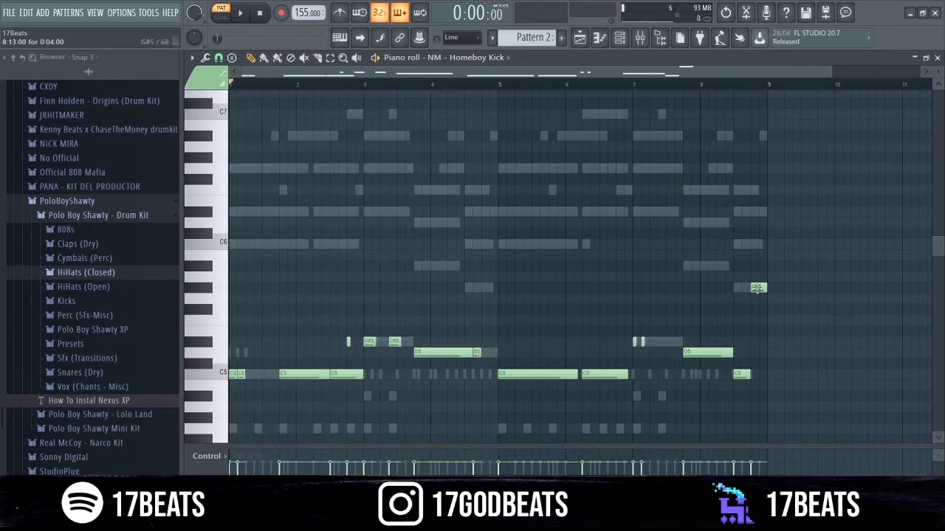
Play Pattern 2 and raise the remaining Finesse Hat notes to D5
key(space)
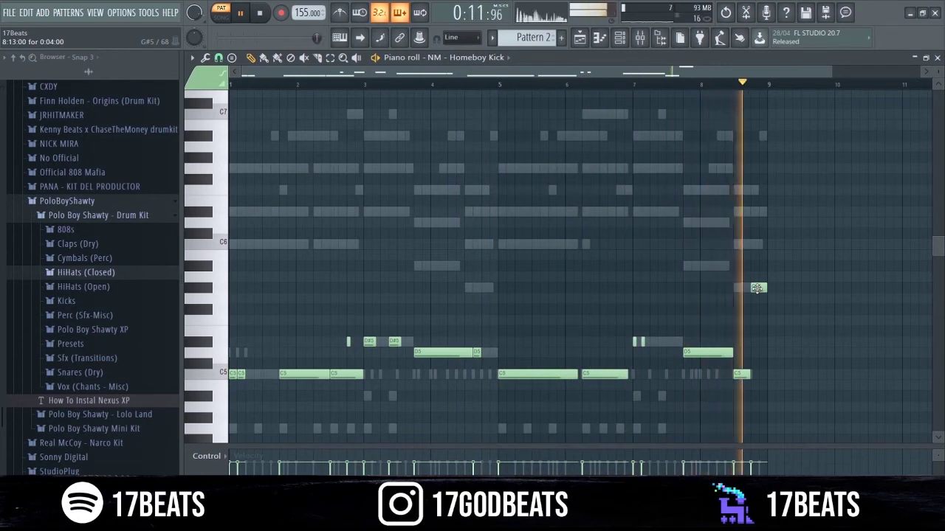
key(space)
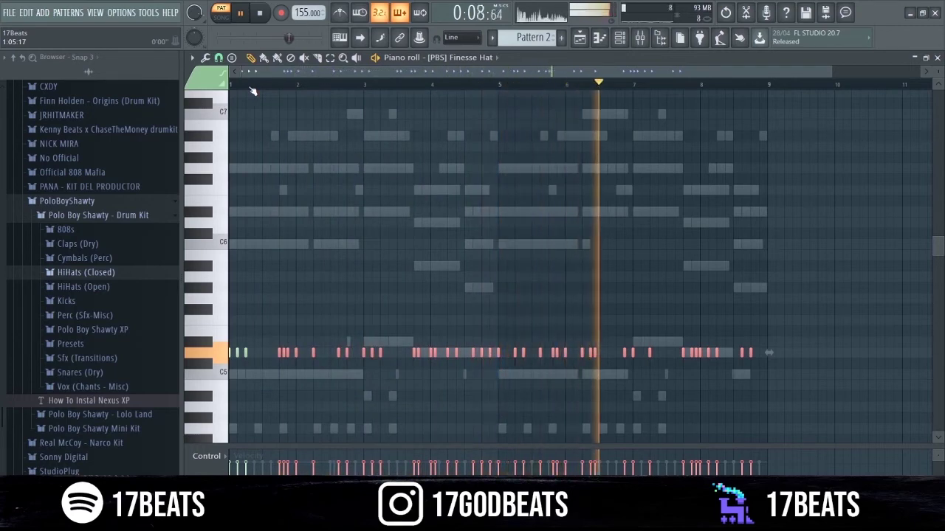
key(space)
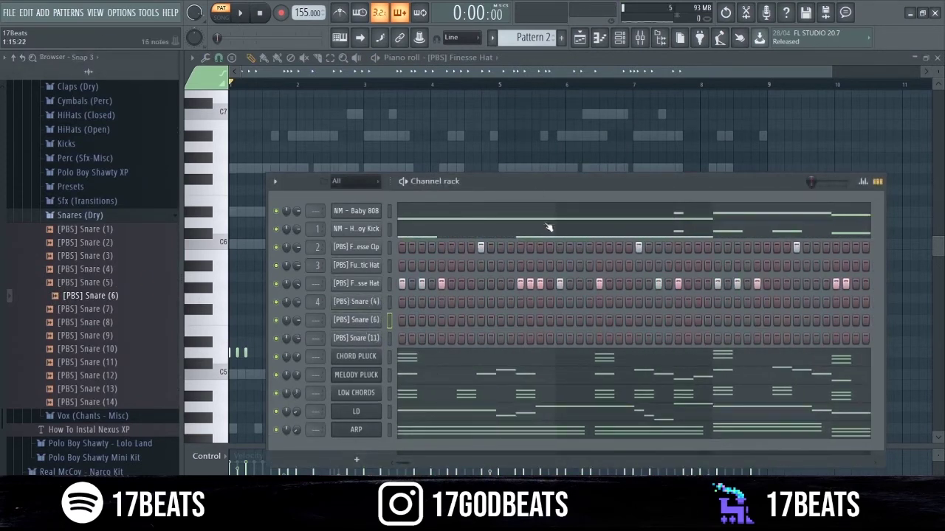
Place accent hits with [PBS] Snare (4) in bar 1, Snare (6) in bars 2 and 3, and two Snare (11) hits further on
click(539, 301)
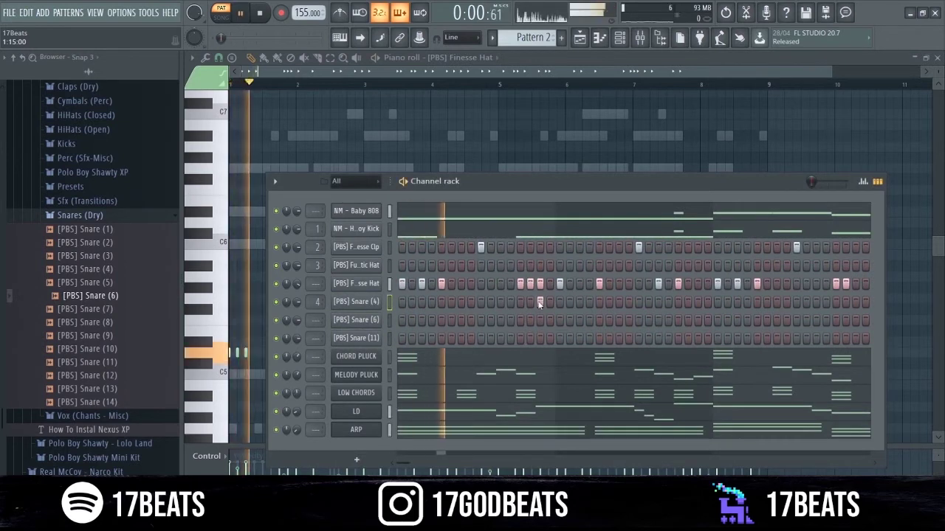
click(580, 319)
key(space)
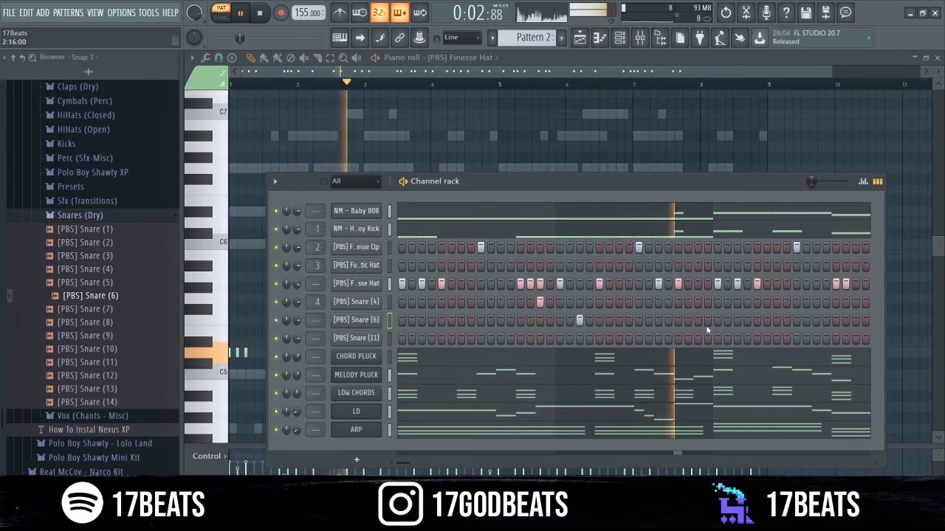
click(855, 319)
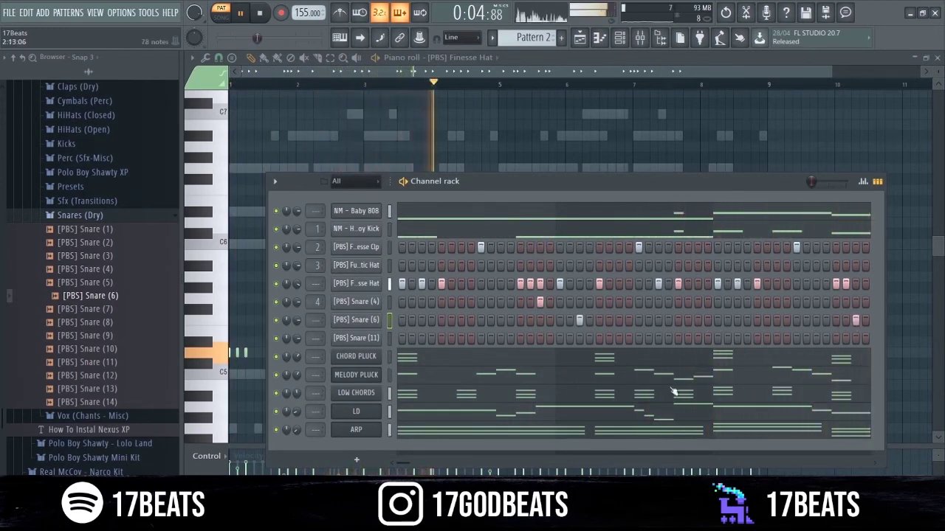
drag(408, 463, 629, 450)
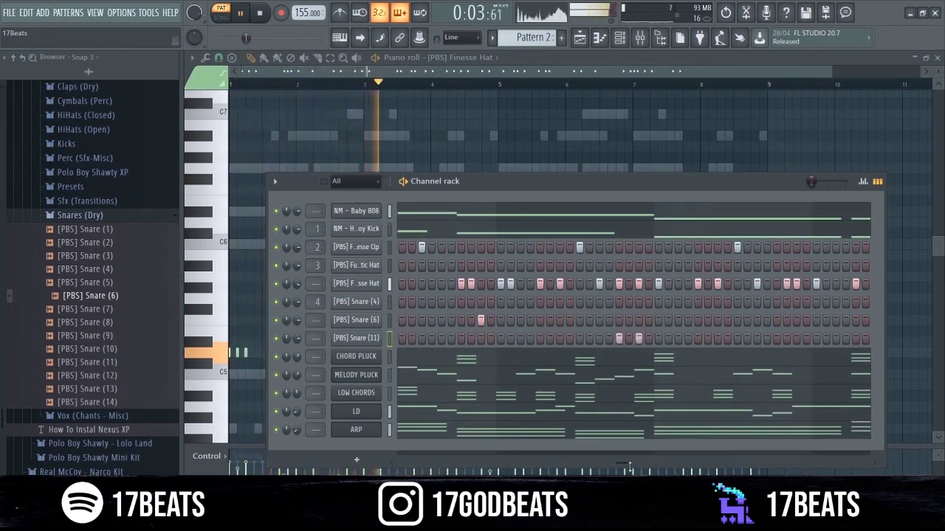
mouse_move(625, 464)
mouse_down()
mouse_move(595, 466)
mouse_move(631, 472)
mouse_move(618, 467)
mouse_up()
Put [PBS] Overused Crash on the pattern's first step and toggle Use loop points in its sampler settings
key(space)
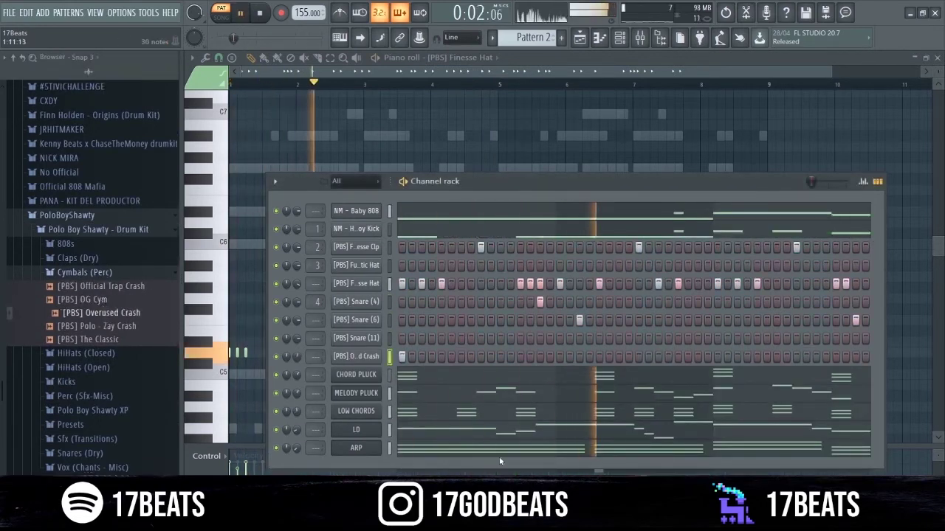
key(space)
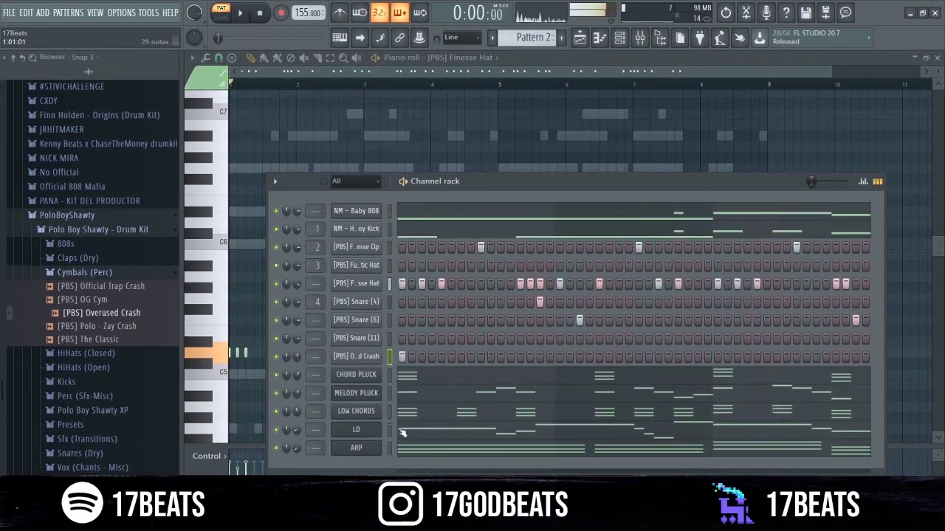
click(372, 356)
click(414, 380)
key(space)
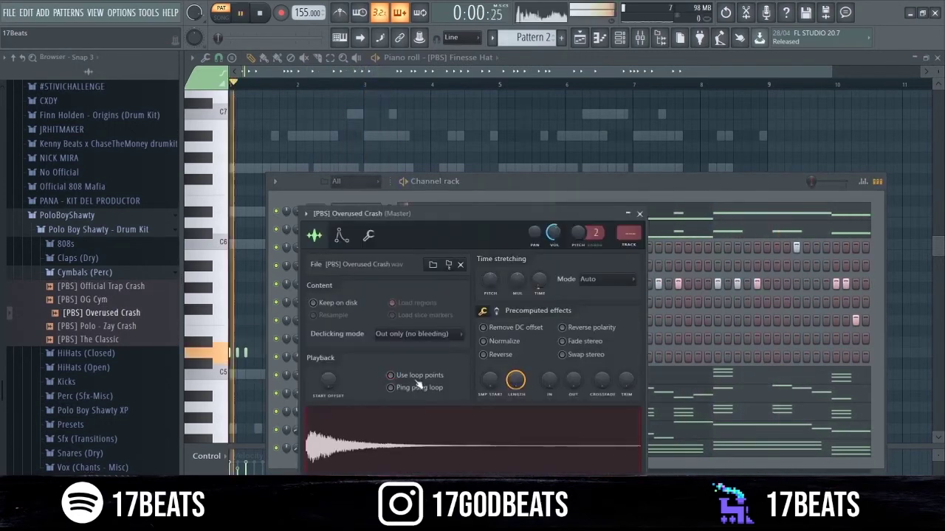
click(627, 197)
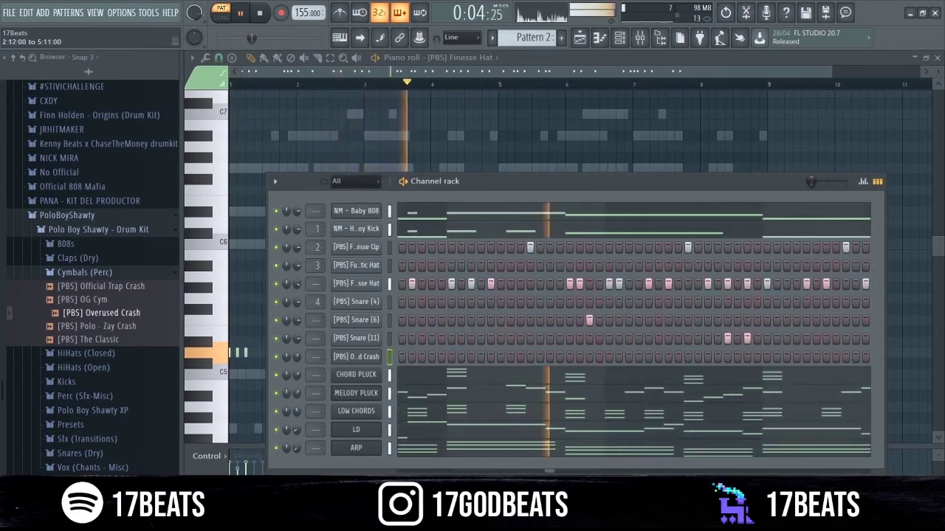
Load [PBS] Redd Open from the open hi-hats as a new channel and place its hits through the pattern
click(91, 368)
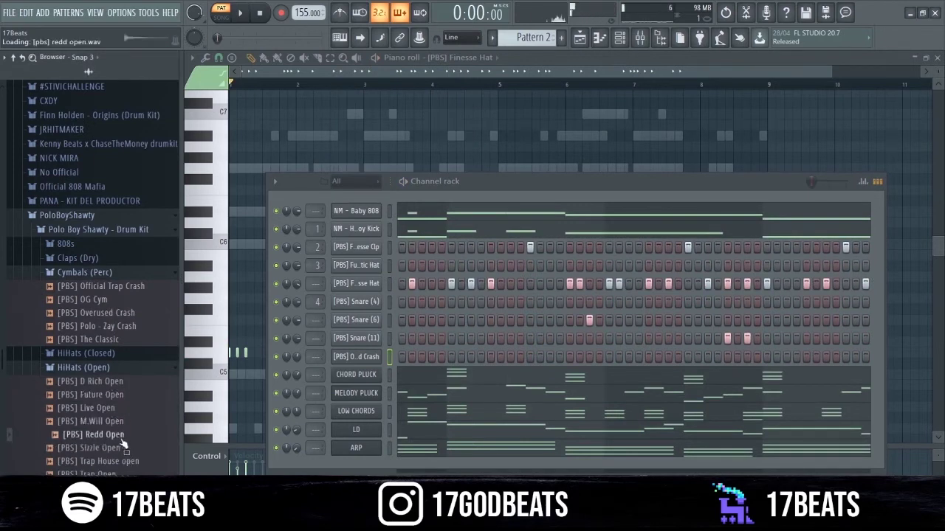
drag(123, 443, 439, 376)
key(space)
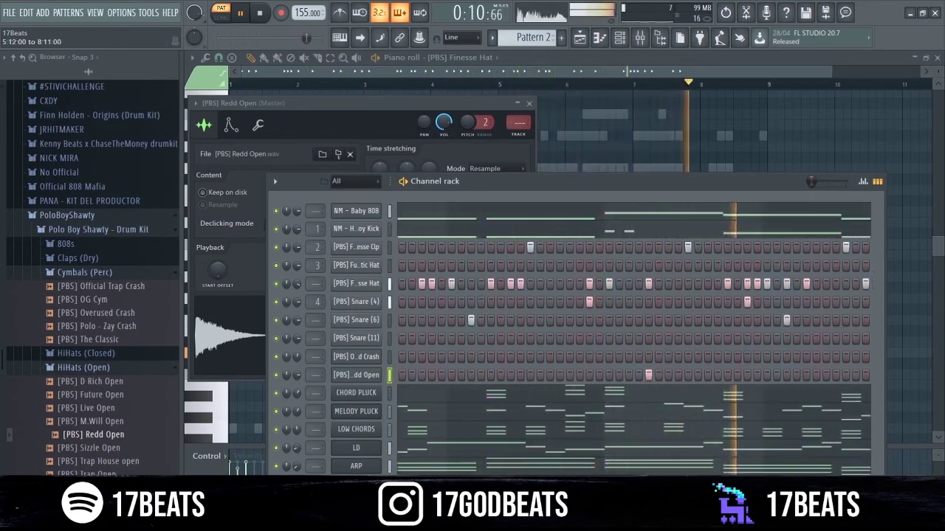
key(space)
Load [PBS] Tom 2 from the percussion samples and place a D5 and a C5 hit near the end of bar 8
click(77, 271)
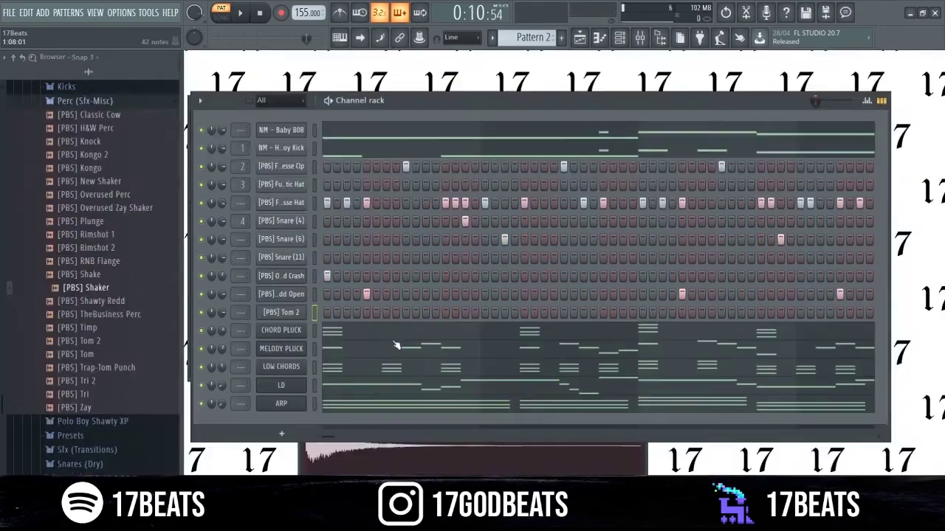
drag(328, 441, 794, 436)
click(341, 318)
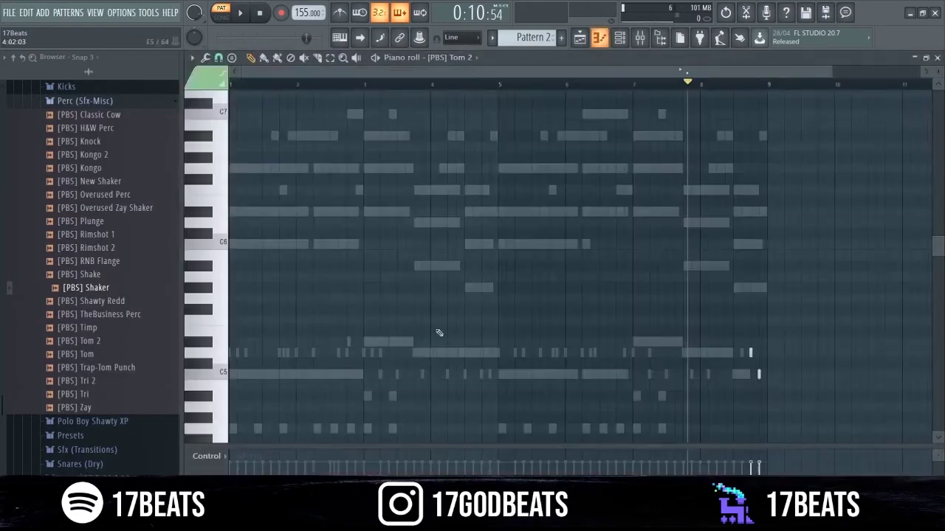
key(space)
key(space)
key(space)
click(627, 45)
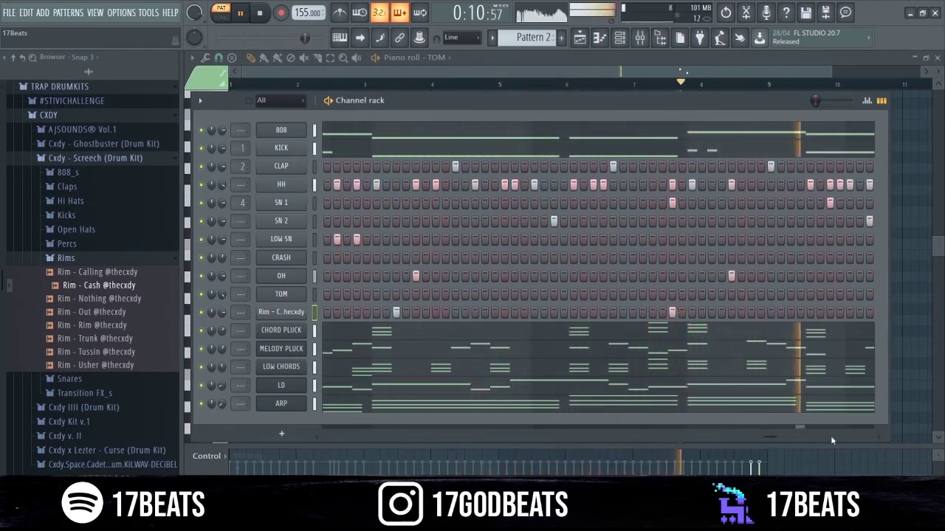
Load Perc - Shorty from the Cxdy - Screech kit's percs as a new channel and play the pattern
click(115, 263)
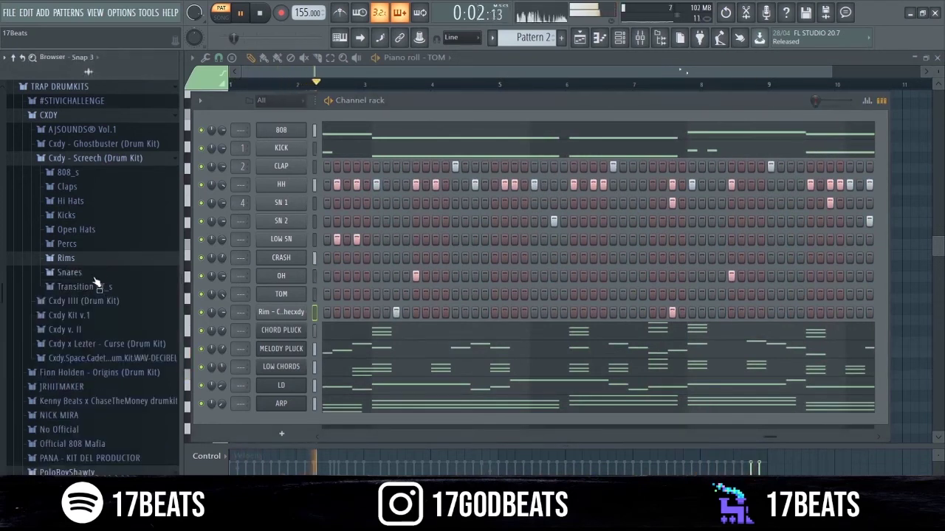
click(87, 246)
key(space)
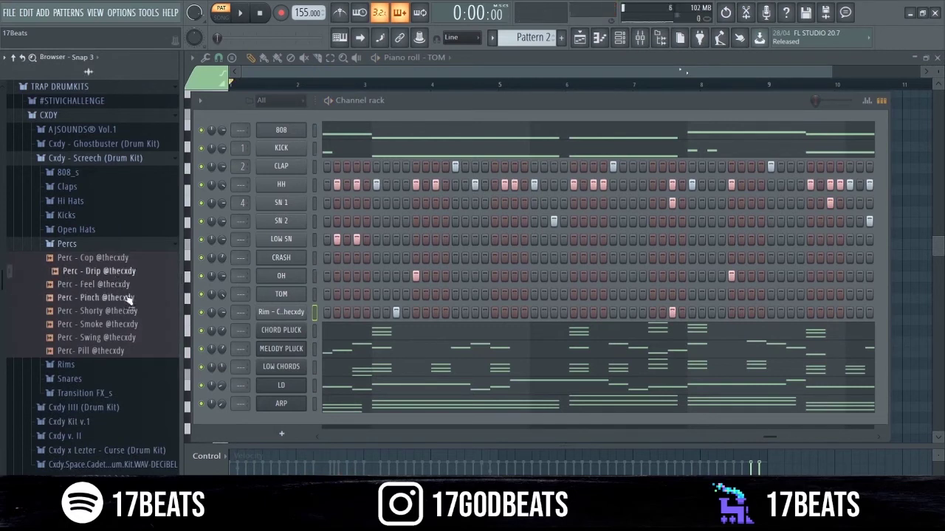
drag(129, 338, 524, 331)
key(space)
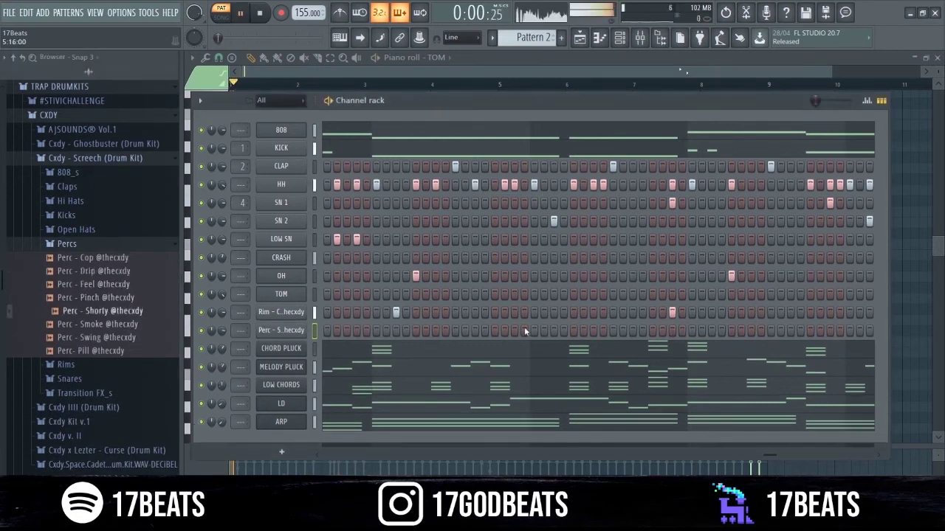
Load [PBS] H&W Perc and [PBS] Overused Zay Shaker from the percussion samples as new channels and place their hits in the pattern
drag(771, 457, 814, 467)
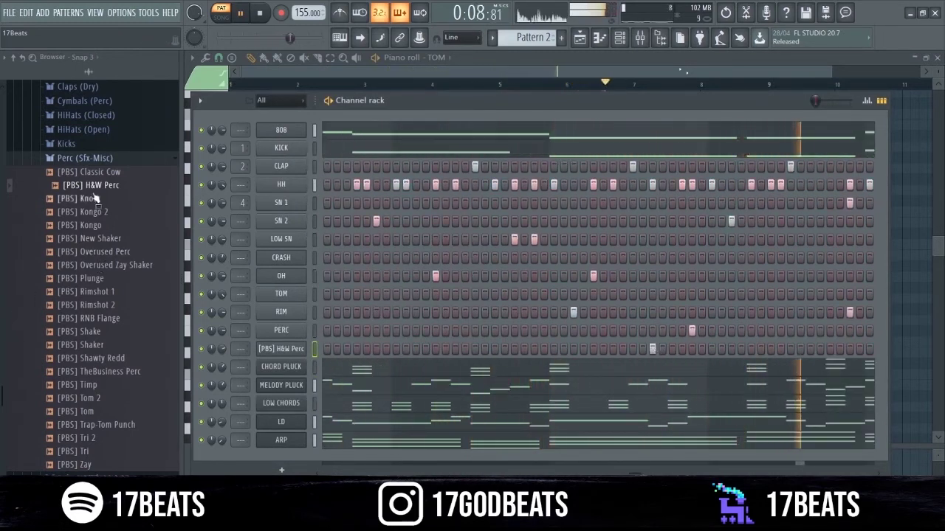
click(94, 157)
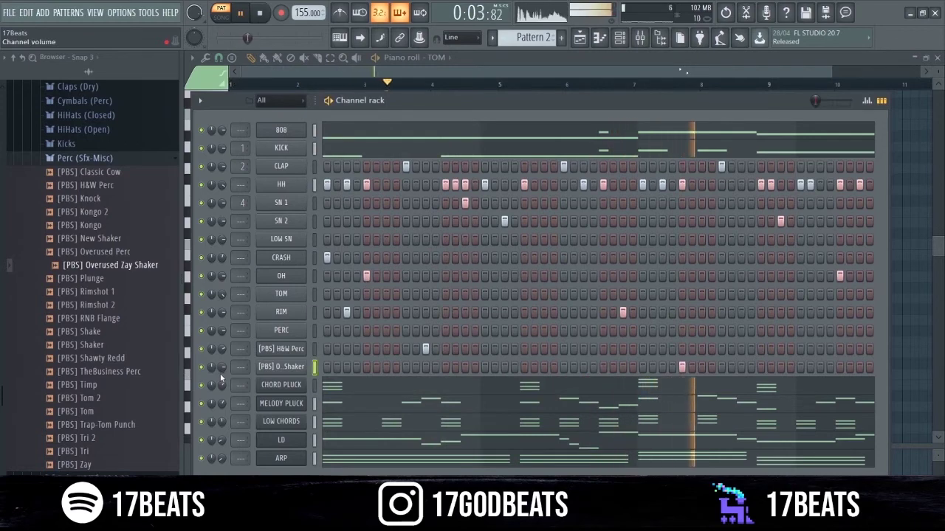
drag(494, 479, 700, 480)
click(760, 366)
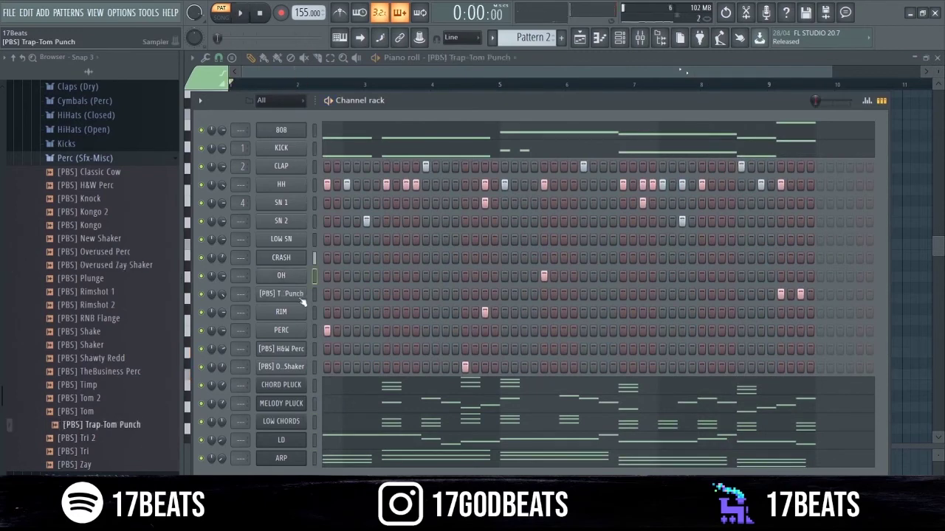
Check the [PBS] Trap-Tom Punch channel's sampler settings, rename the channel to tom and play the beat
click(349, 403)
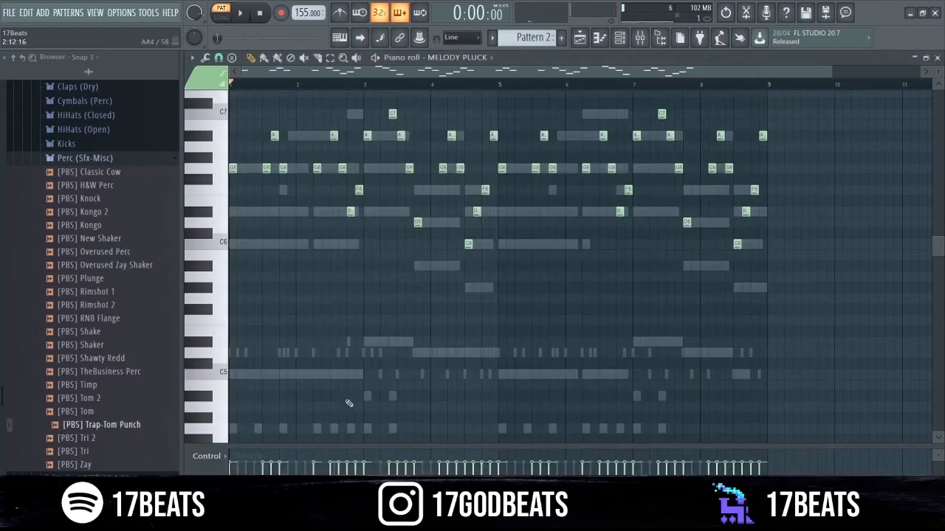
click(939, 59)
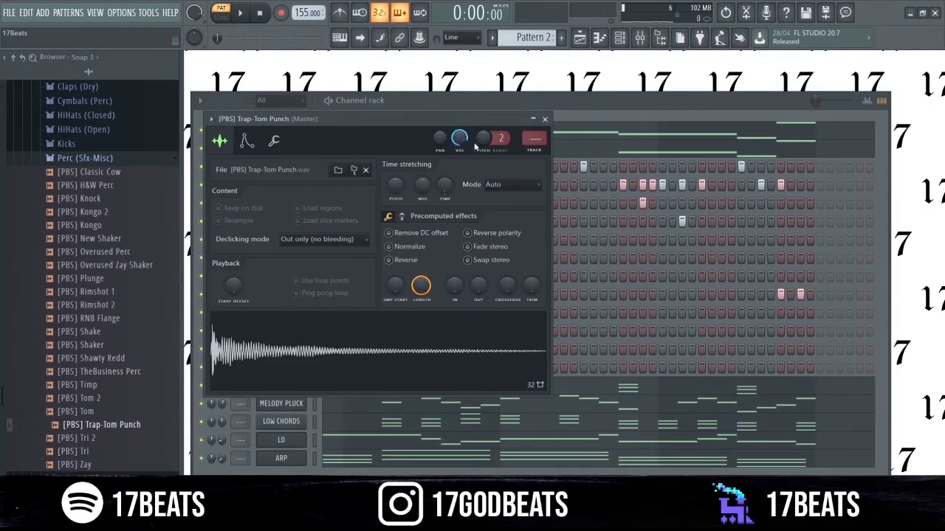
click(545, 118)
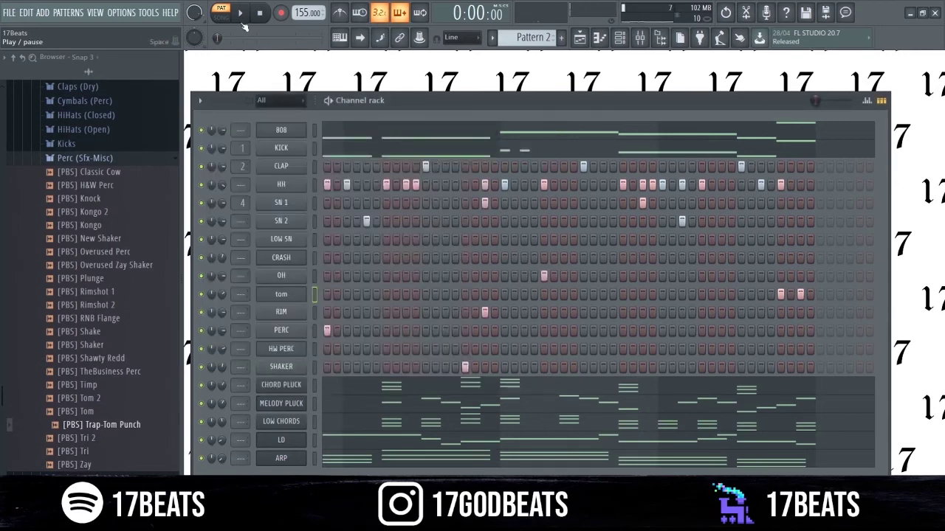
drag(656, 113, 329, 113)
key(space)
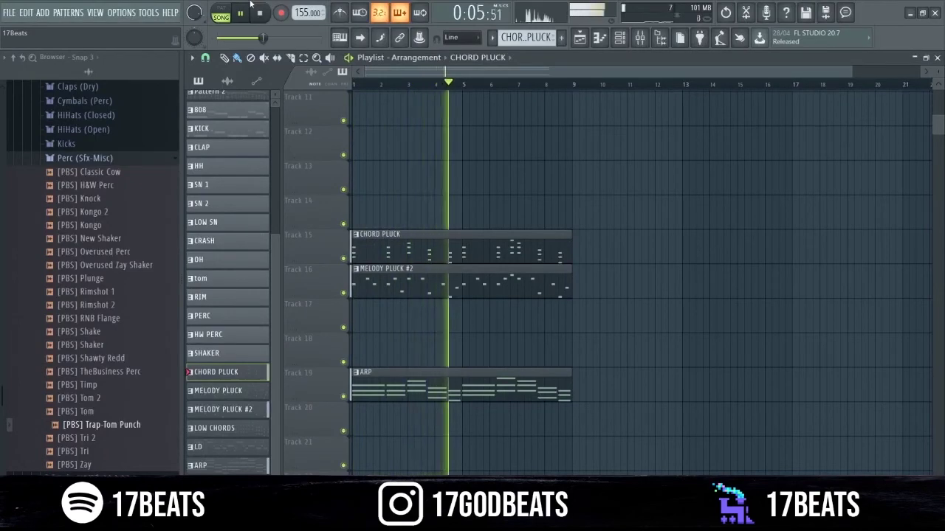
Replace the CHORD PLUCK clip at bar 1 of Track 15 with CHORD PLUCK #2 and play the arrangement
key(space)
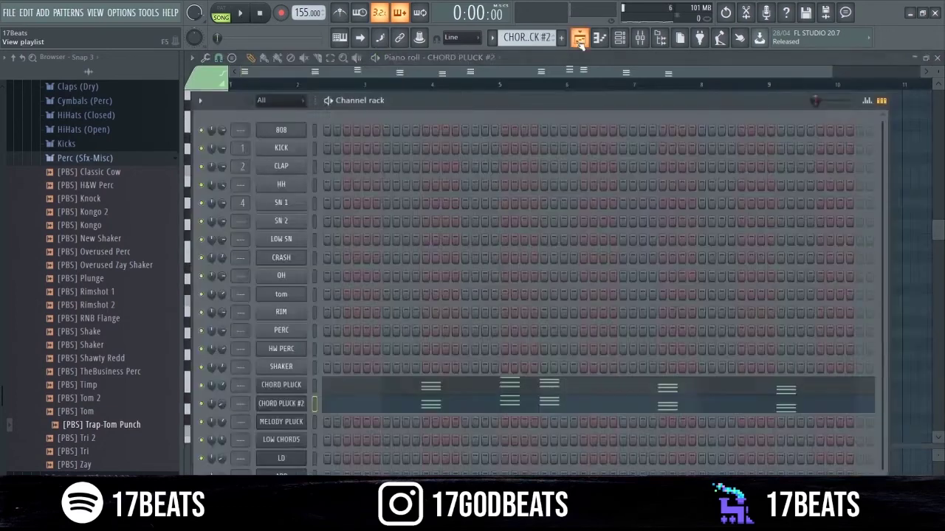
click(580, 39)
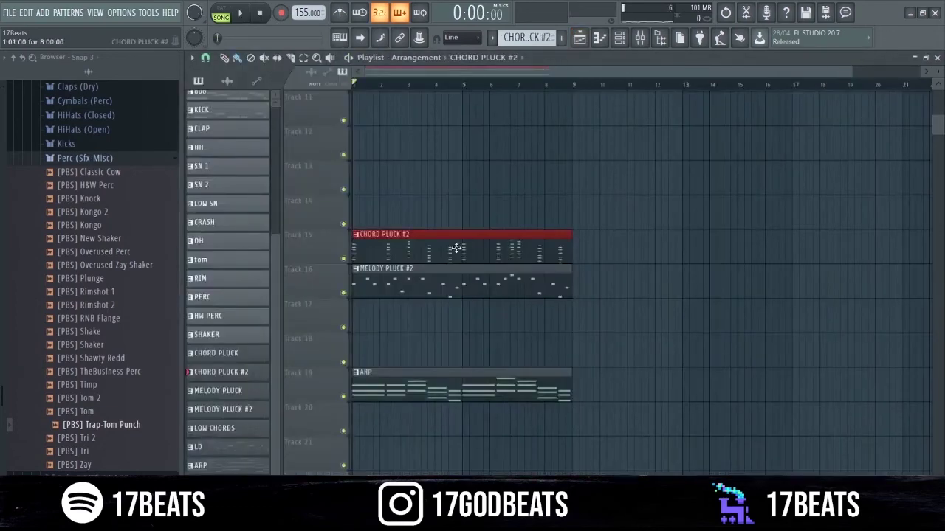
right_click(517, 229)
click(355, 247)
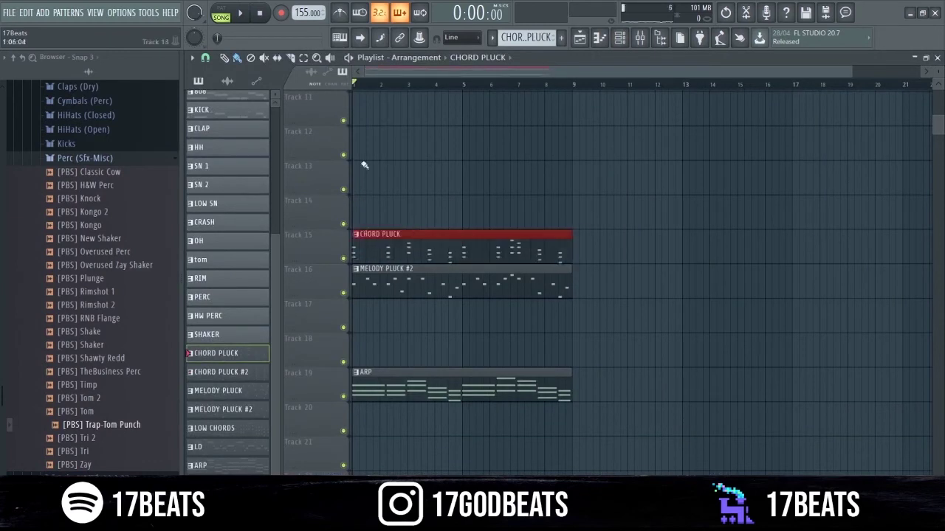
key(space)
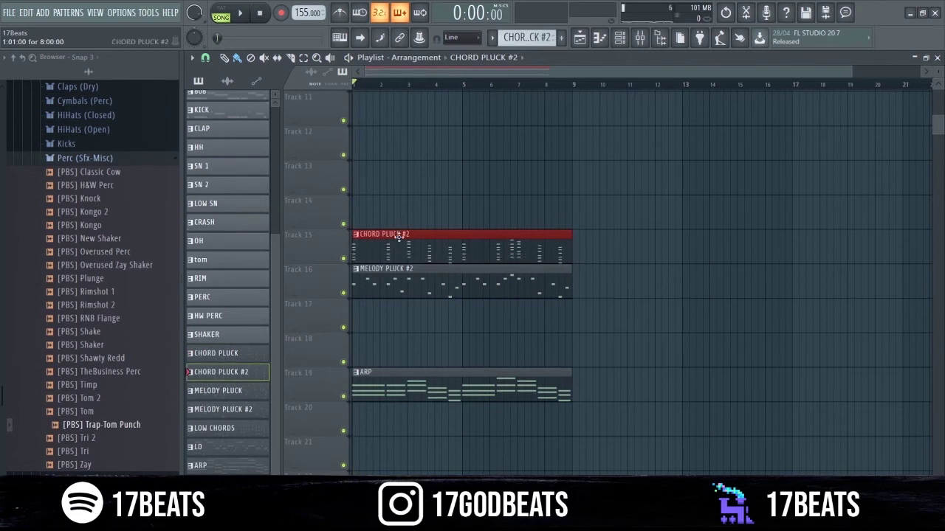
key(space)
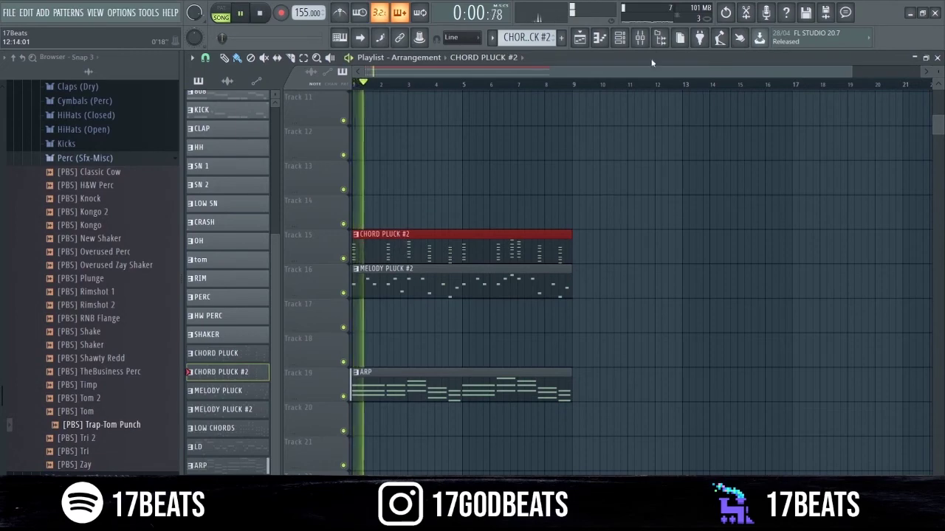
Load Pad 2 from the Jeboris Pluggnb kit as a PAD channel and place its clip at bar 9 on Track 18
key(F6)
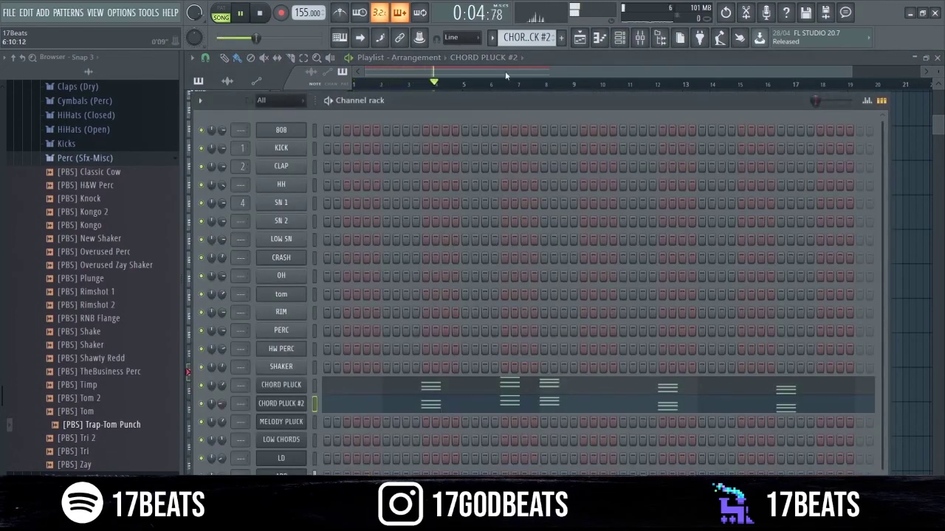
key(F6)
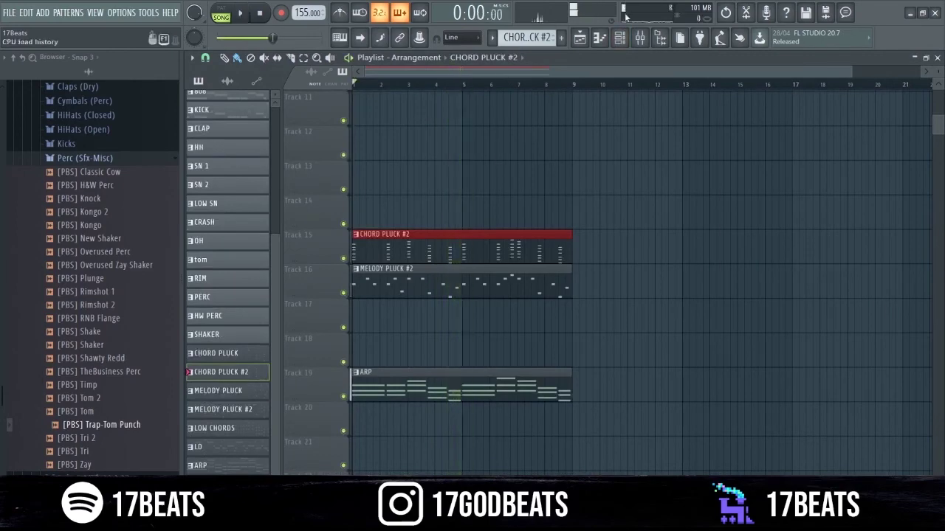
key(space)
key(F6)
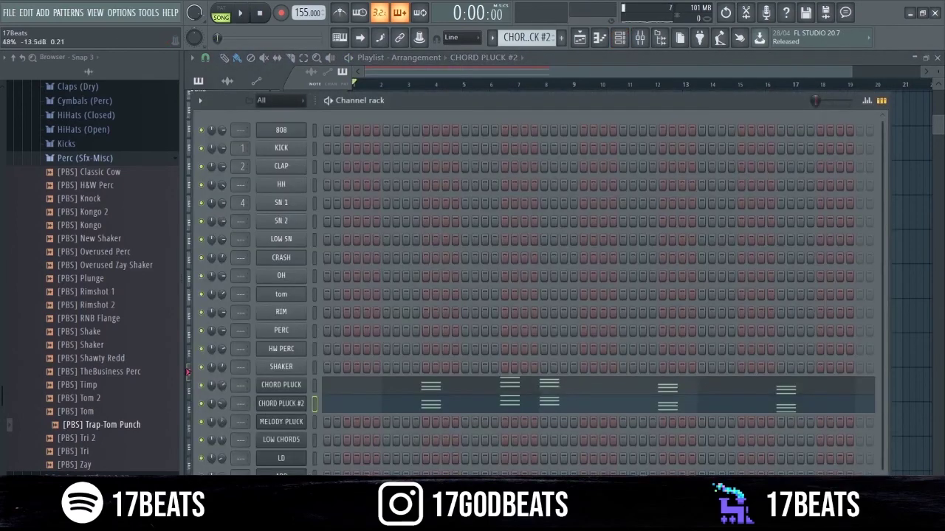
key(F6)
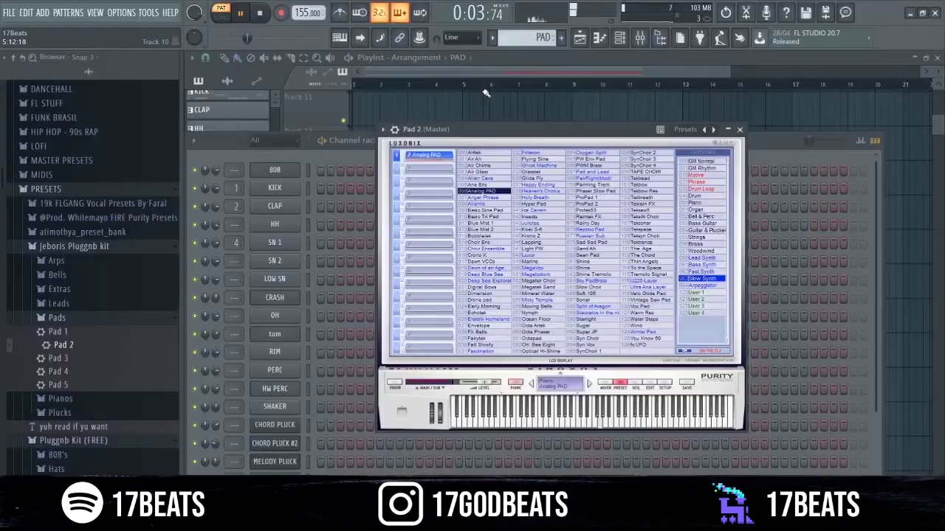
key(Escape)
key(space)
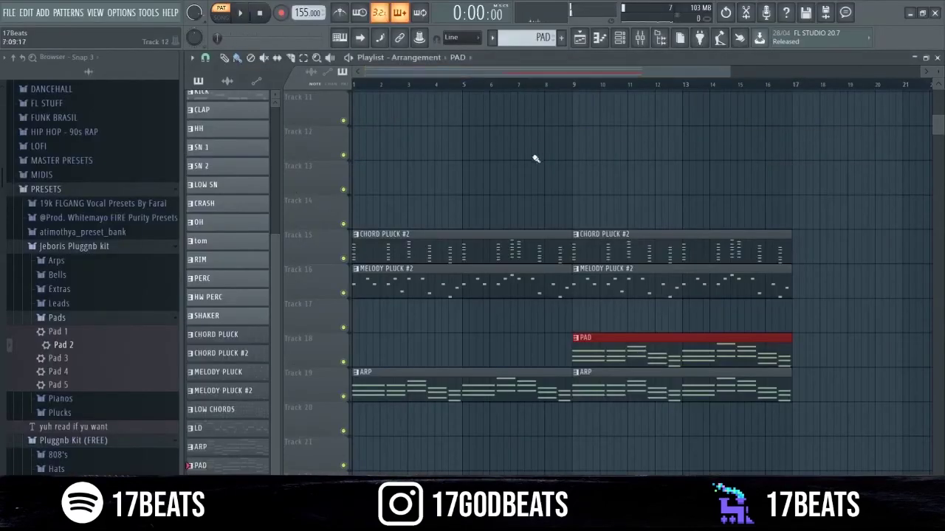
Play the arrangement from bar 9 to hear the pad with the plucks and arp
click(577, 84)
key(space)
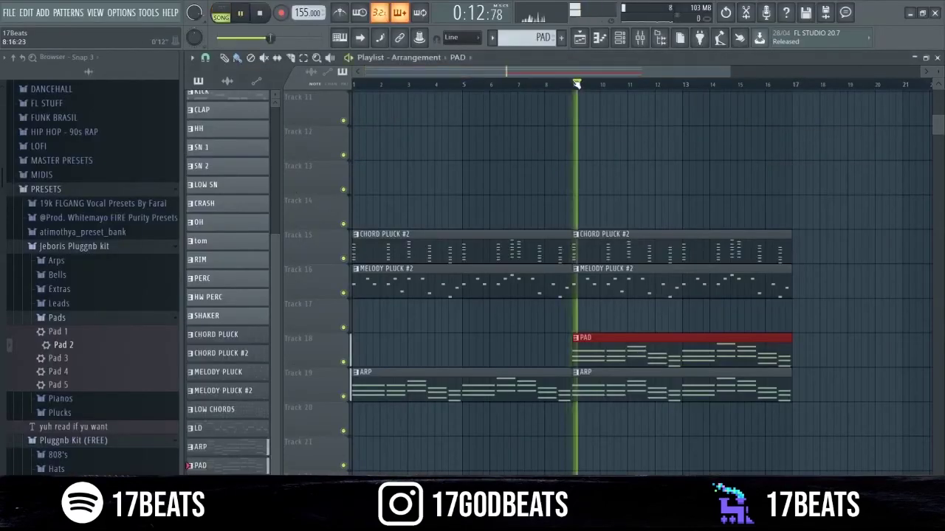
click(620, 37)
key(F6)
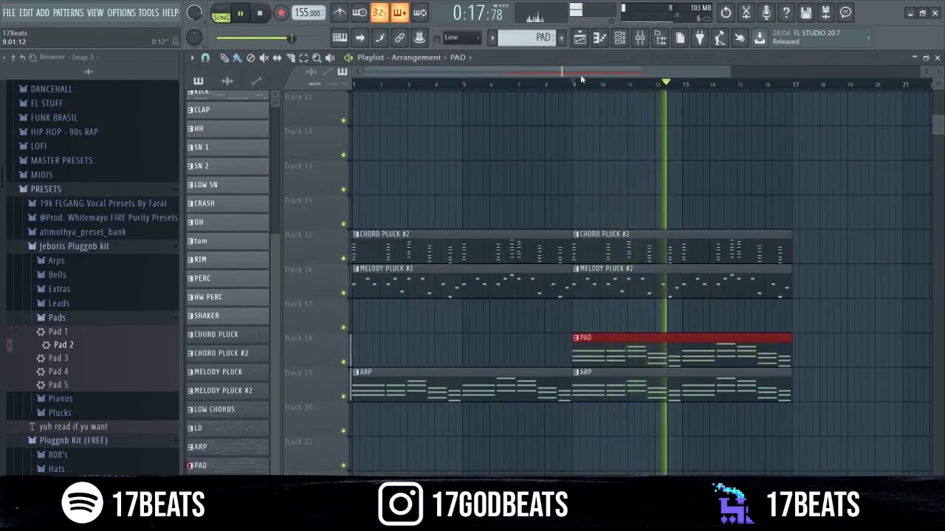
Select the patterns from 808 through CHORD PLUCK and place them together at bar 17, one per track
scroll(208, 266, up, 3)
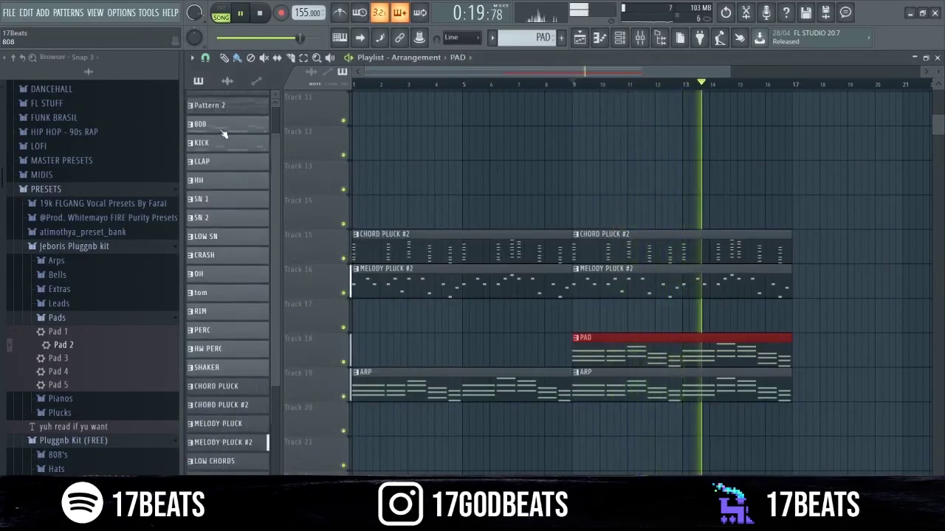
click(224, 129)
scroll(232, 313, down, 3)
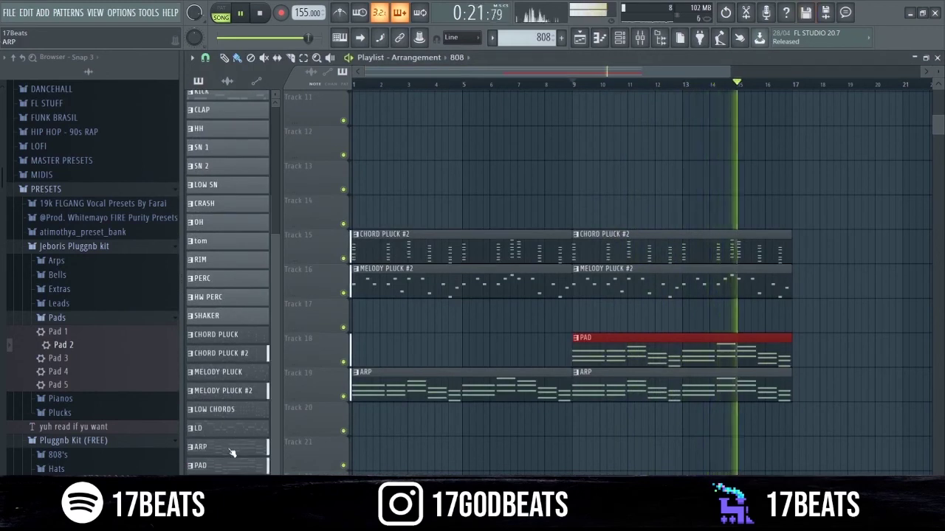
scroll(236, 450, up, 2)
click(222, 399)
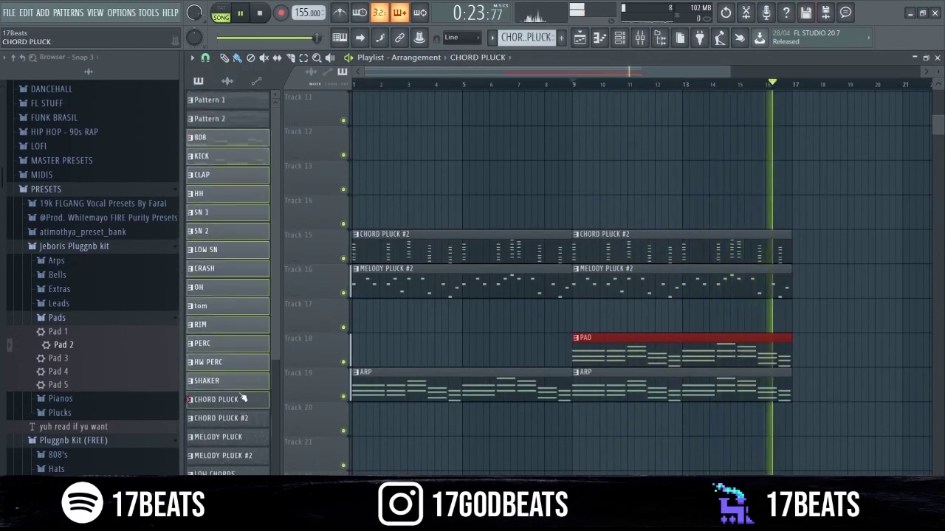
drag(592, 146, 795, 99)
scroll(802, 168, up, 1)
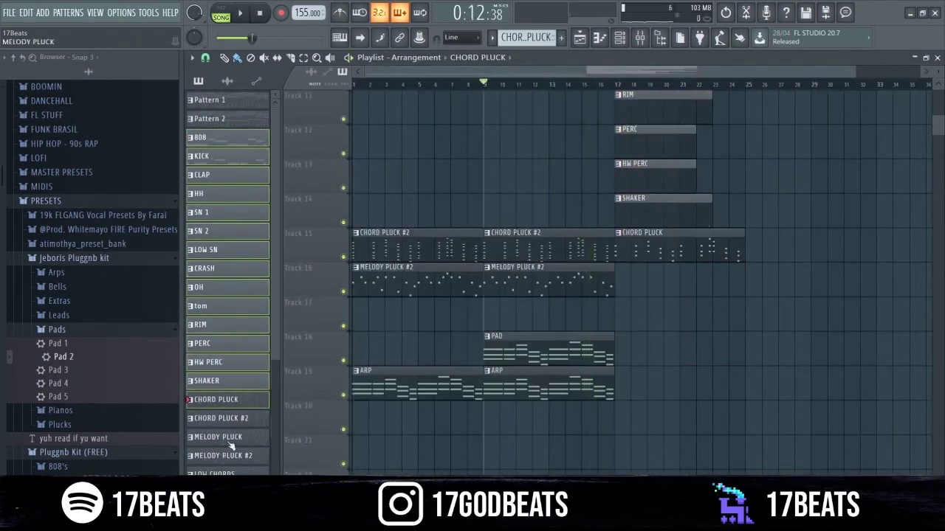
Complete the bar 17 section with MELODY PLUCK, ARP and PAD, duplicate it to bar 25, and place LOW CHORDS at bar 33
click(230, 446)
click(237, 415)
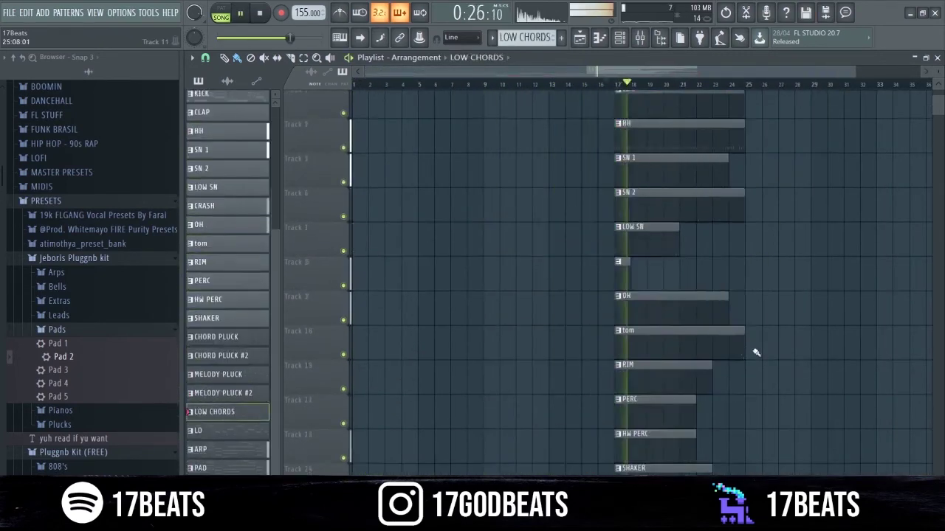
scroll(767, 421, down, 5)
drag(770, 443, 618, 104)
key(ctrl+b)
scroll(769, 354, down, 2)
scroll(794, 428, down, 2)
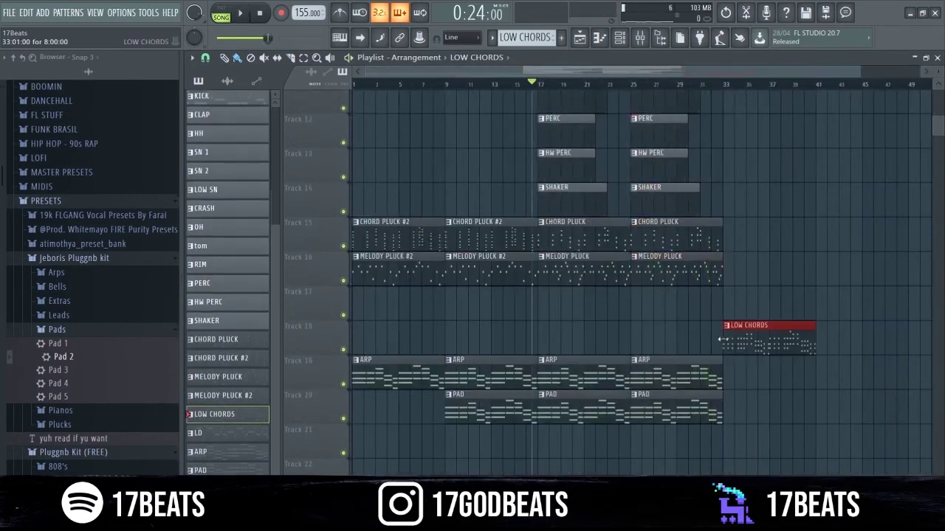
drag(801, 265, 800, 230)
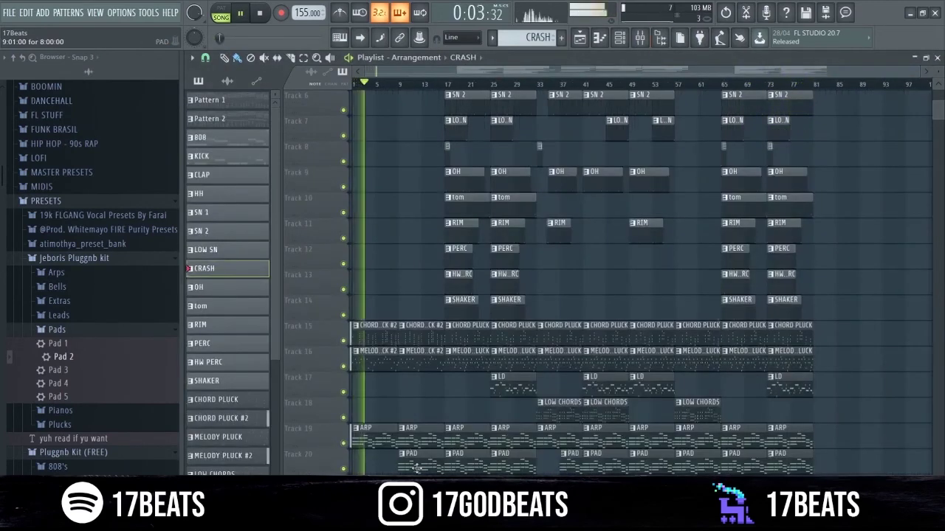
Copy the LD clip on Track 17 from bar 25 to bar 17
drag(504, 389, 458, 389)
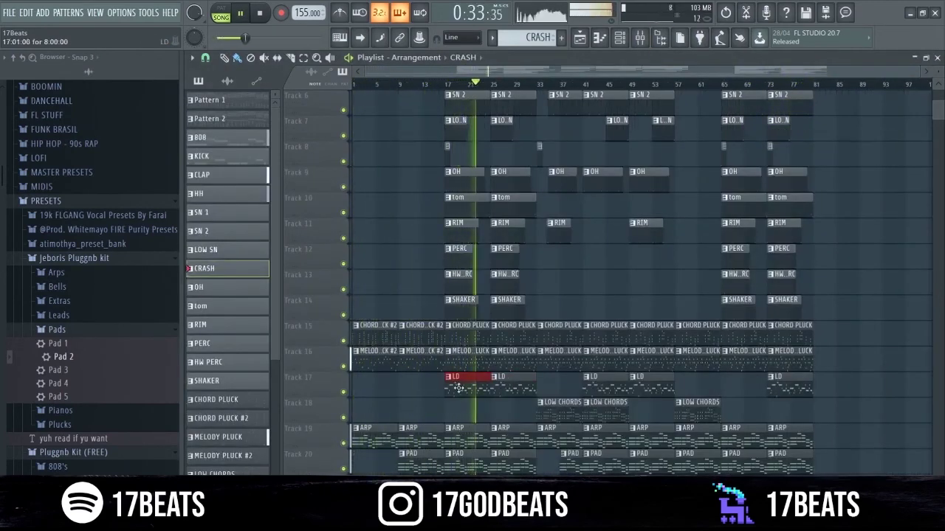
key(F6)
key(F6)
Duplicate all clips of the bars 65–80 section to bar 81 and play from about bar 80
scroll(529, 386, up, 3)
click(680, 257)
scroll(682, 258, down, 3)
click(735, 381)
scroll(704, 386, up, 2)
scroll(704, 386, down, 3)
drag(680, 314, 673, 93)
scroll(678, 320, up, 2)
key(space)
scroll(753, 413, down, 2)
key(ctrl+b)
scroll(812, 111, up, 4)
click(573, 84)
key(space)
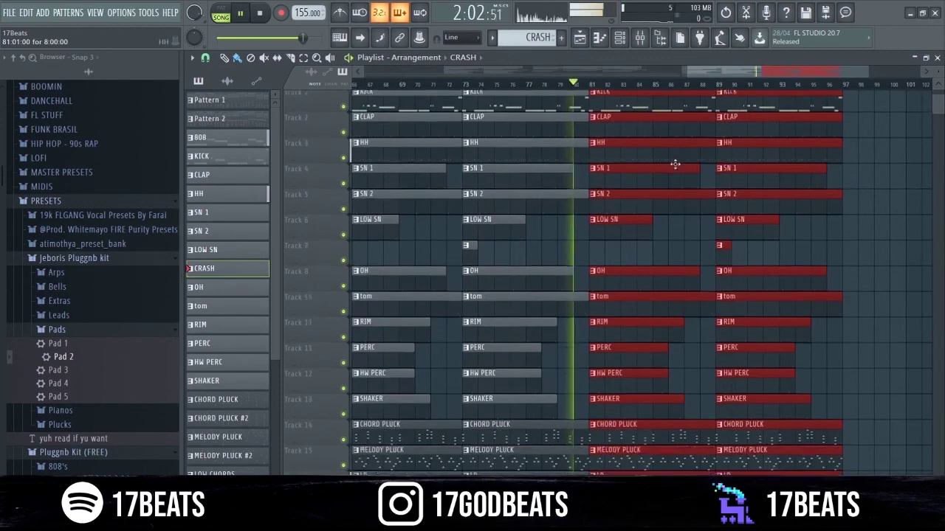
Duplicate the CHORD PLUCK, MELODY PLUCK, LD, ARP and PAD clips at bar 89 to bar 97
scroll(674, 160, down, 6)
mouse_move(843, 394)
mouse_down()
mouse_move(746, 219)
mouse_move(747, 238)
mouse_move(835, 250)
mouse_move(819, 236)
mouse_move(797, 292)
mouse_move(797, 371)
mouse_up()
key(ctrl+z)
key(ctrl+b)
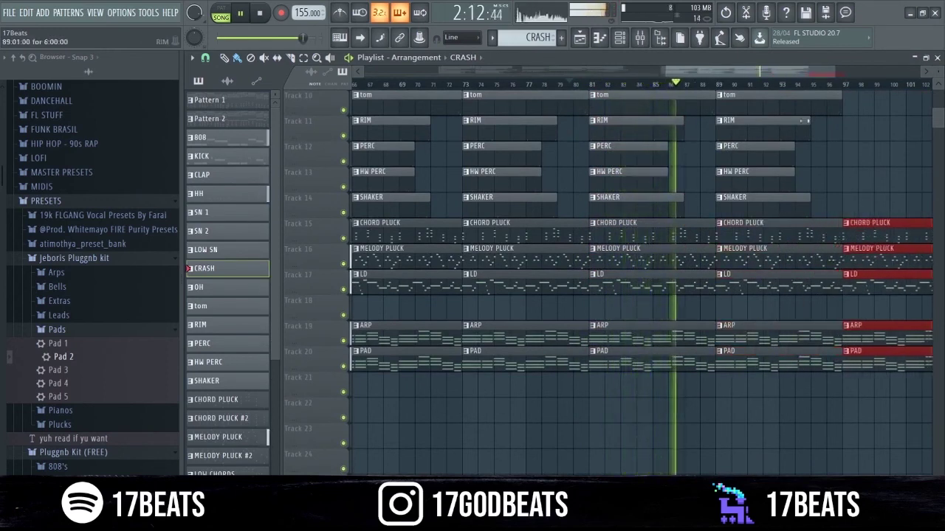
Shorten the LD clip at bar 97 on Track 17 so it ends at bar 101
drag(774, 71, 836, 72)
click(816, 233)
right_click(817, 235)
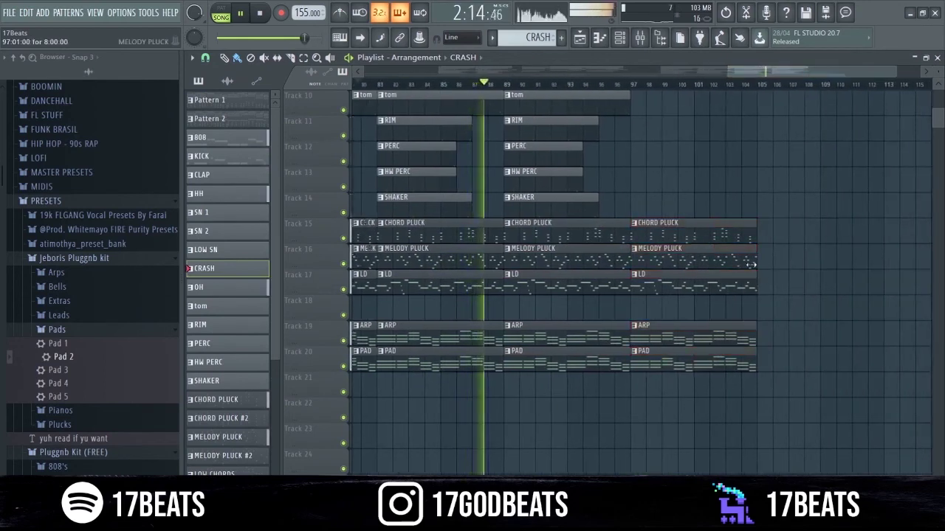
drag(757, 277, 694, 279)
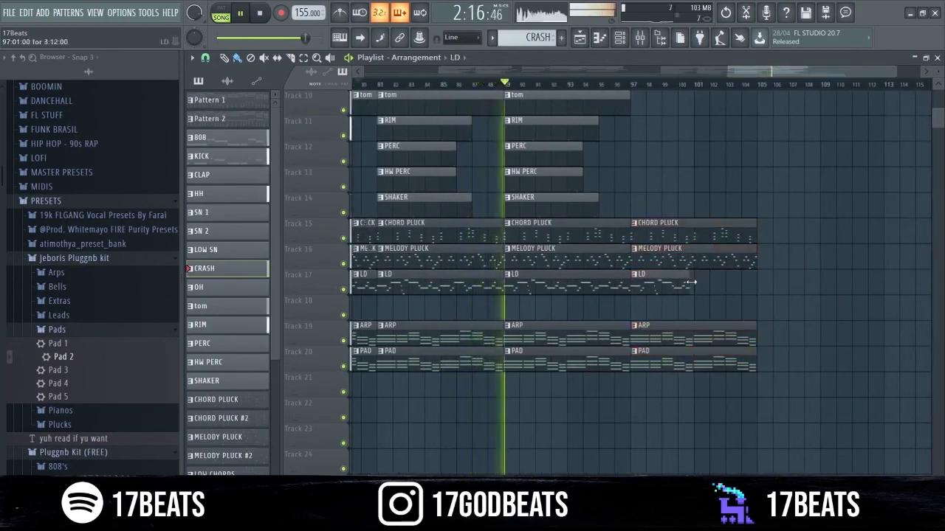
Copy the CHORD PLUCK and PAD clips from bar 97 to bar 105 as the outro
click(727, 362)
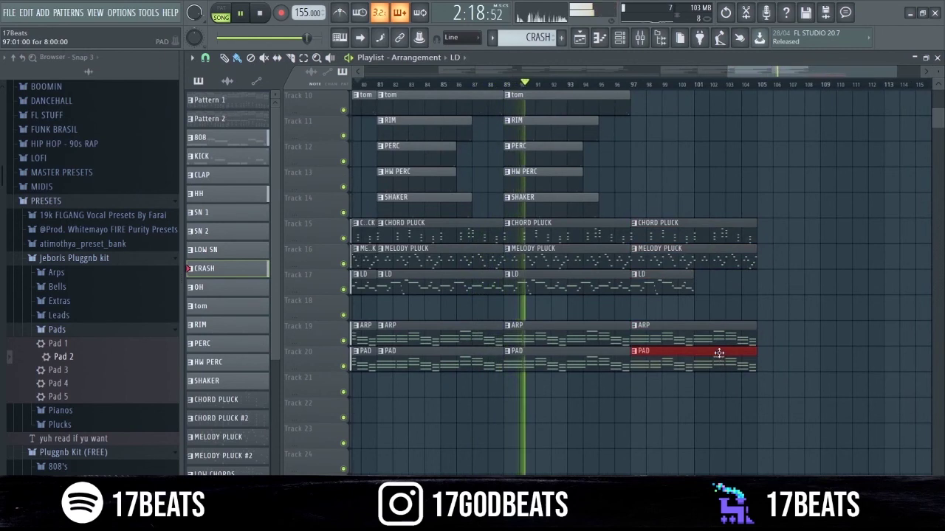
ctrl+shift+click(719, 238)
mouse_move(719, 236)
mouse_down()
mouse_move(728, 228)
mouse_move(846, 234)
mouse_up()
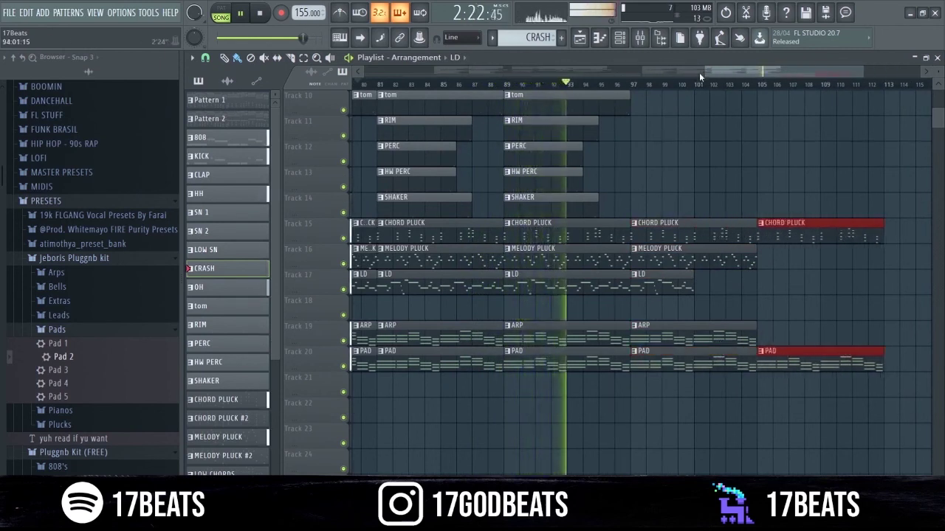
drag(701, 72, 542, 72)
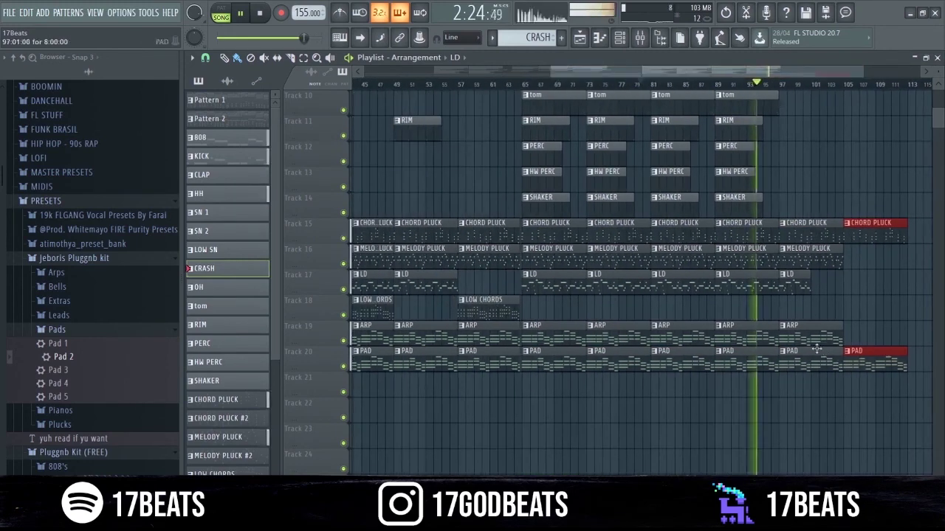
scroll(720, 206, up, 3)
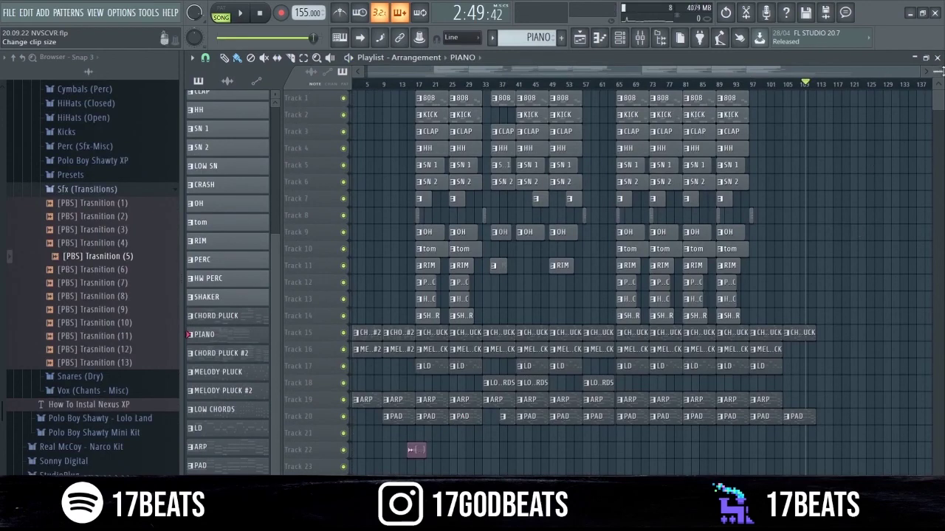
Audition the arrangement's section transitions by playing from about bars 33, 55, 62 and 95, and stop playback
scroll(937, 70, up, 1)
scroll(937, 70, down, 2)
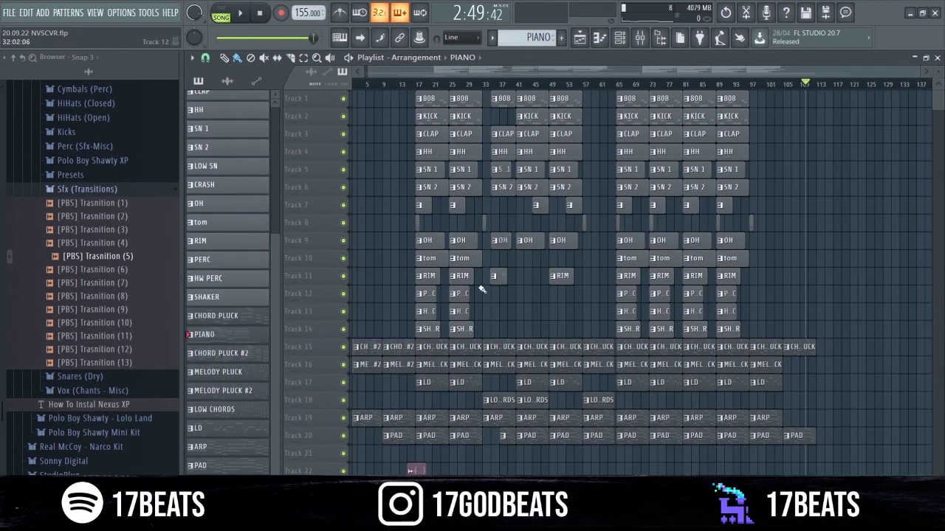
key(space)
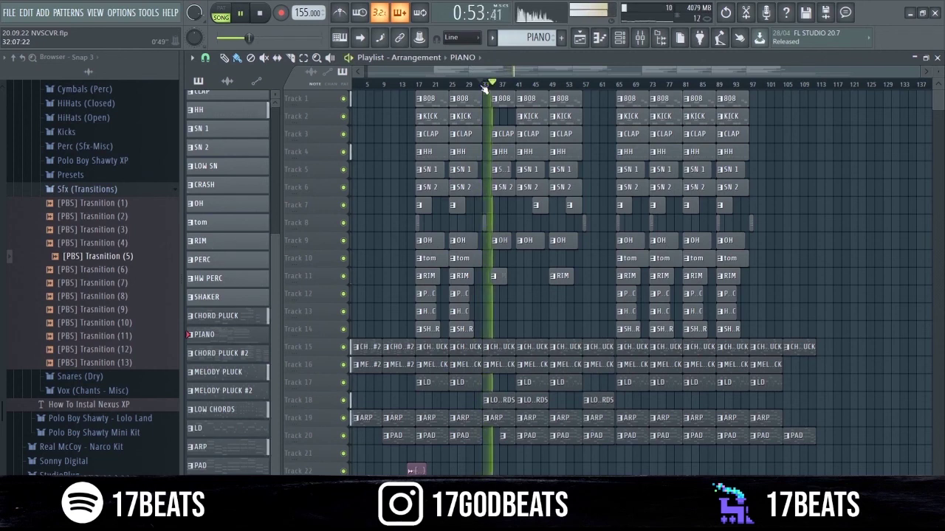
click(580, 85)
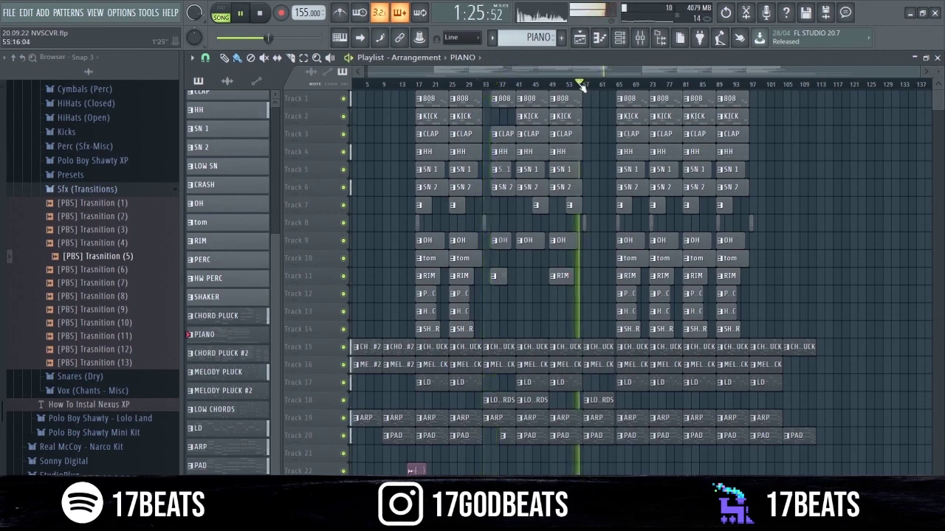
click(609, 84)
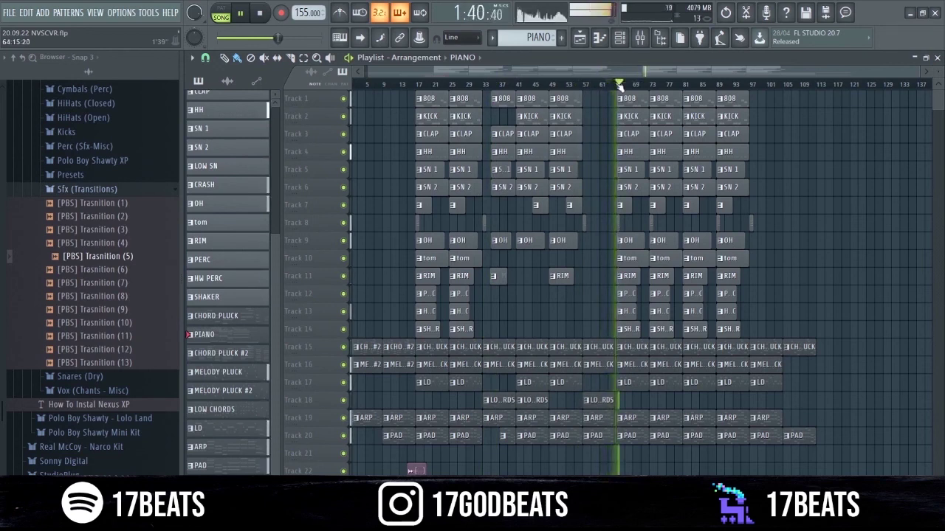
click(747, 86)
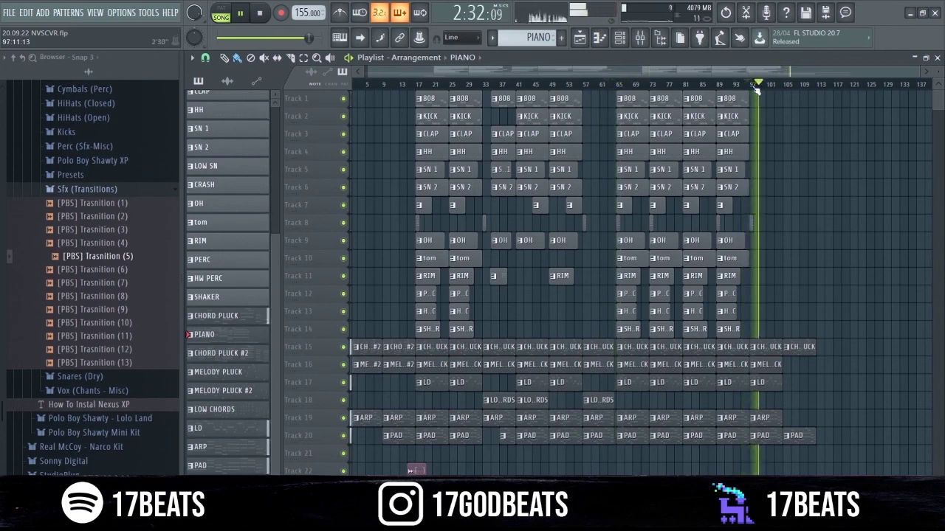
click(267, 16)
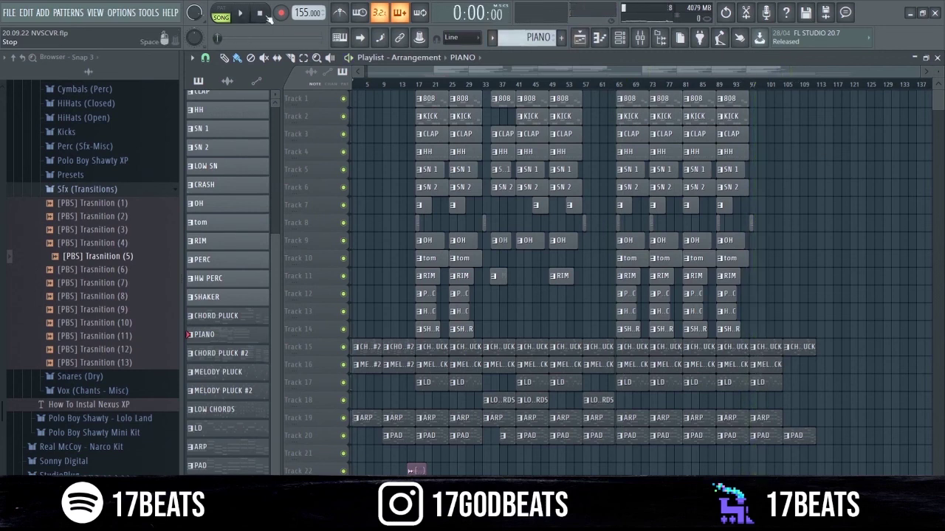